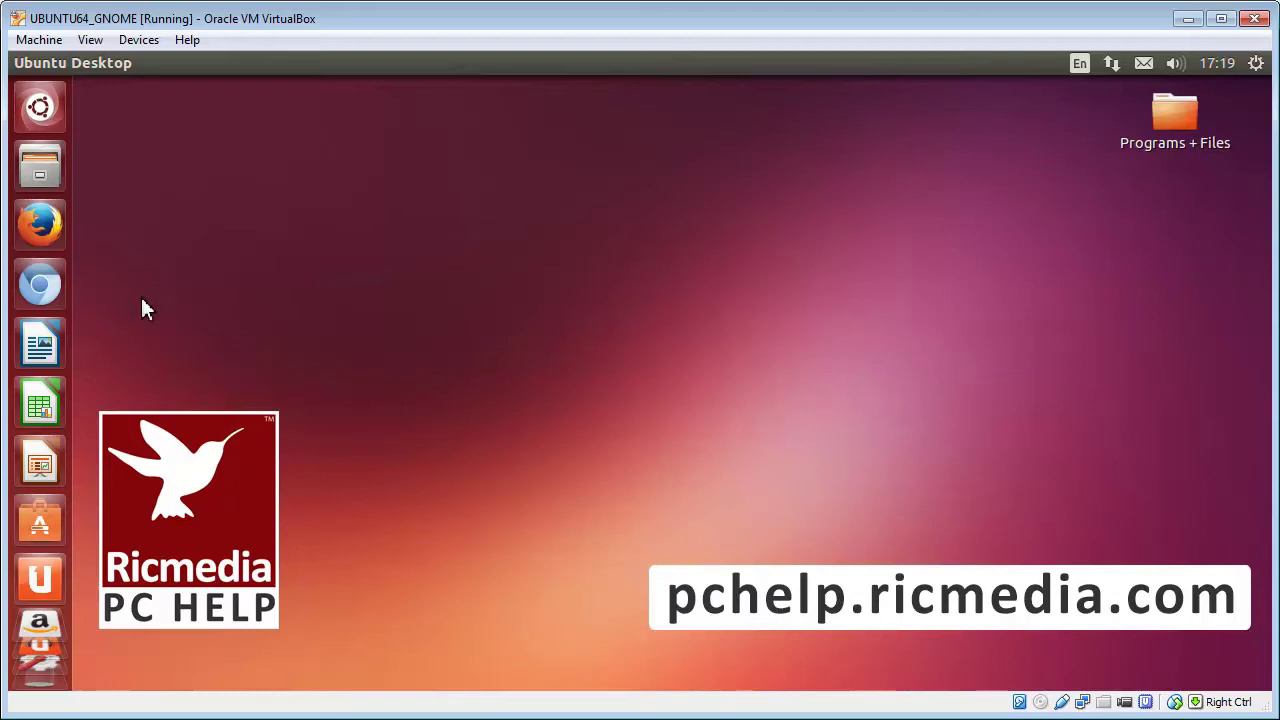
Launch Chromium from the Unity launcher to a new tab page.
click(45, 288)
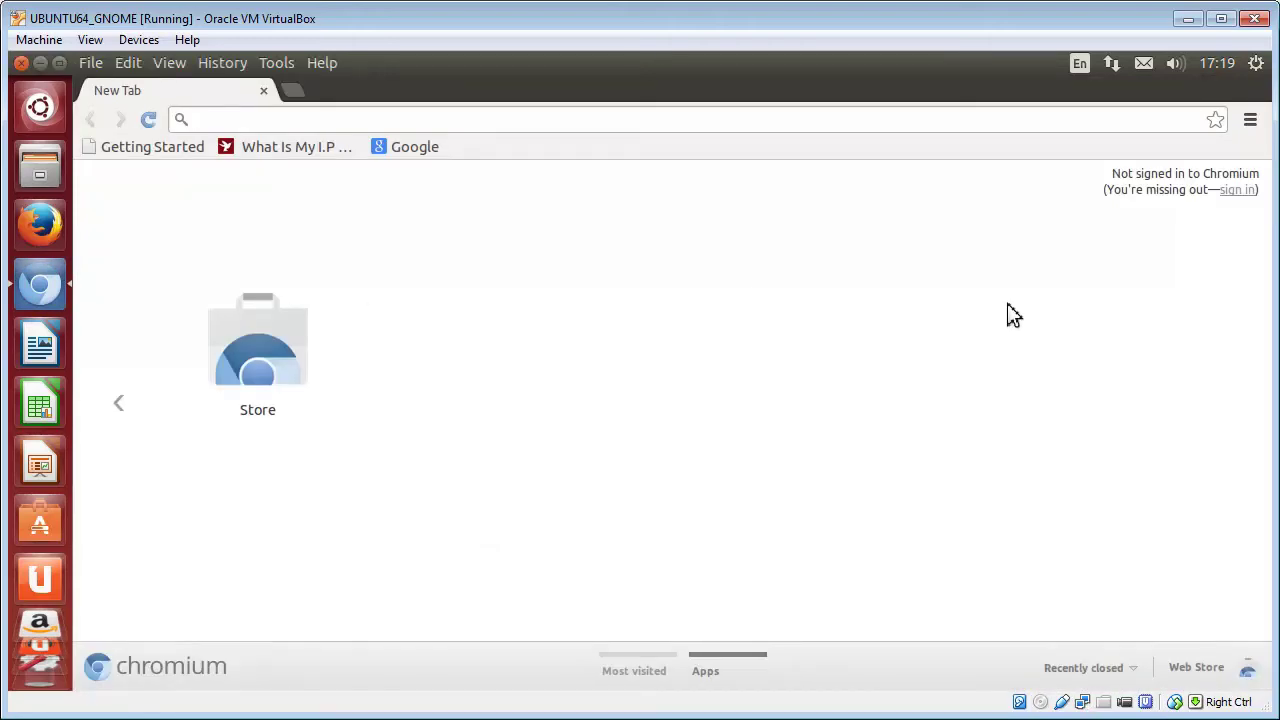
Open Chromium Settings from the ☰ menu and expand 'Show advanced settings...' to reveal Privacy.
click(1251, 121)
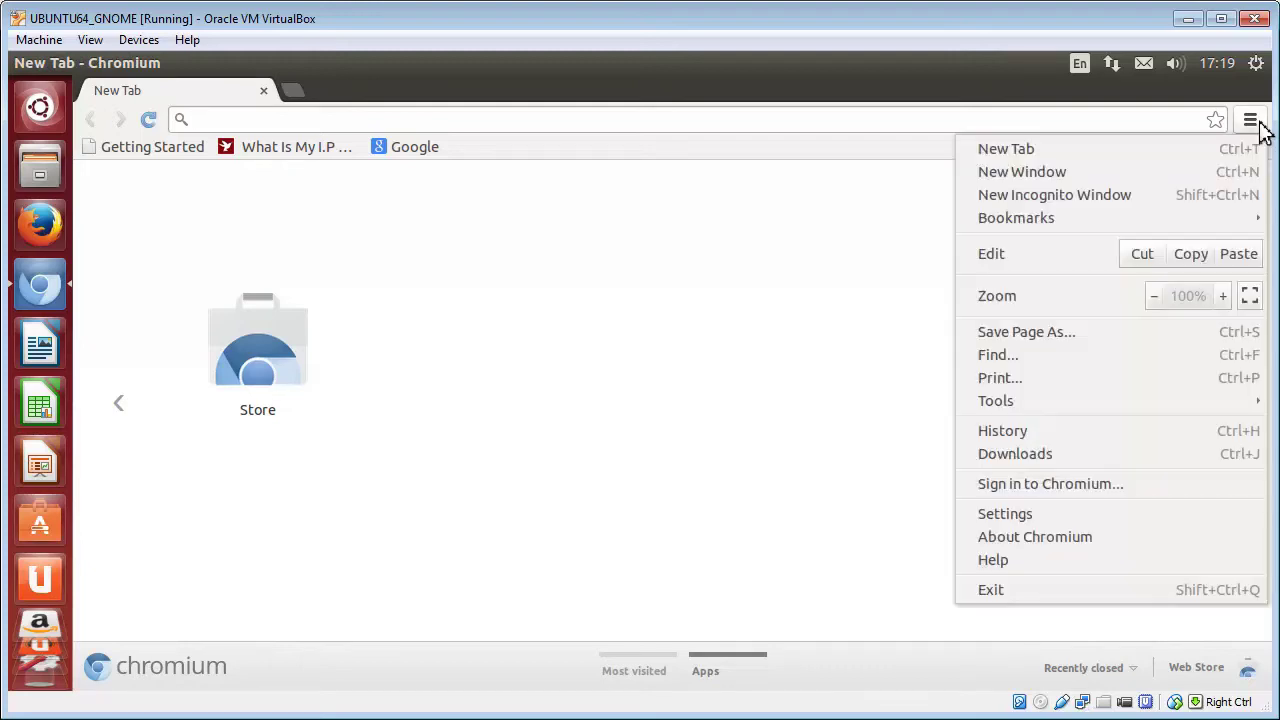
click(1029, 517)
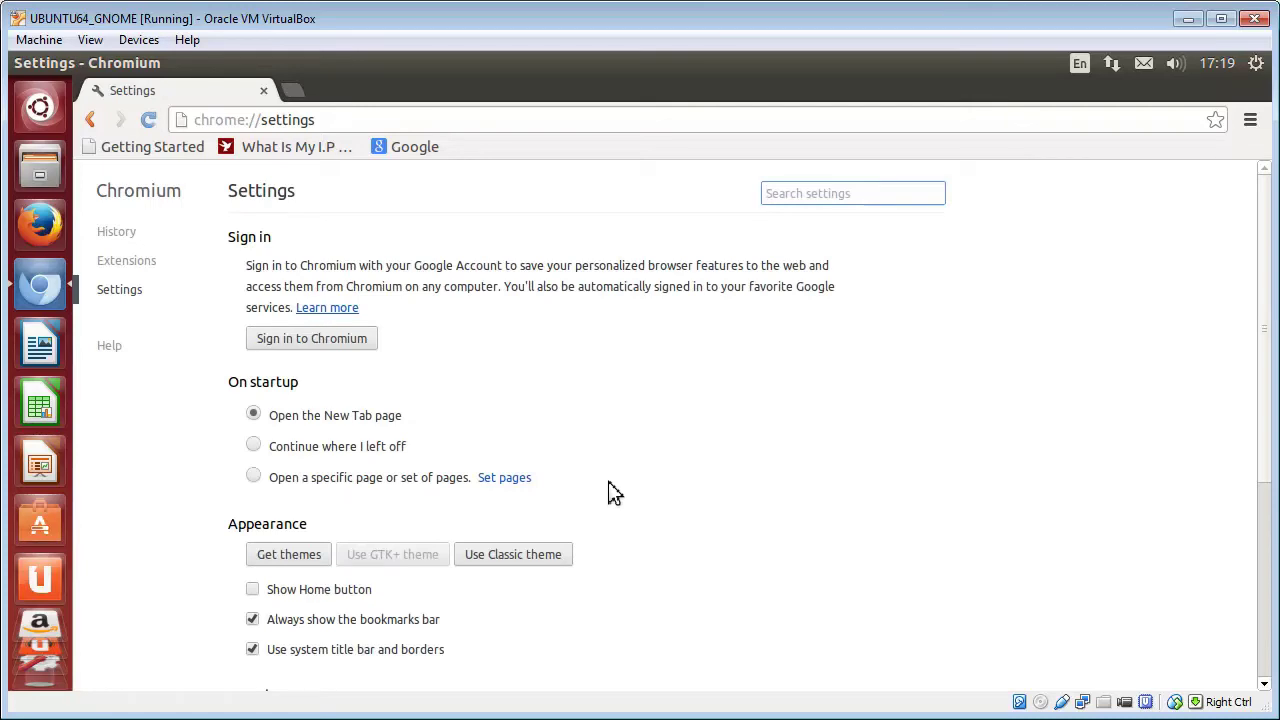
scroll(613, 492, down, 1)
scroll(613, 492, down, 2)
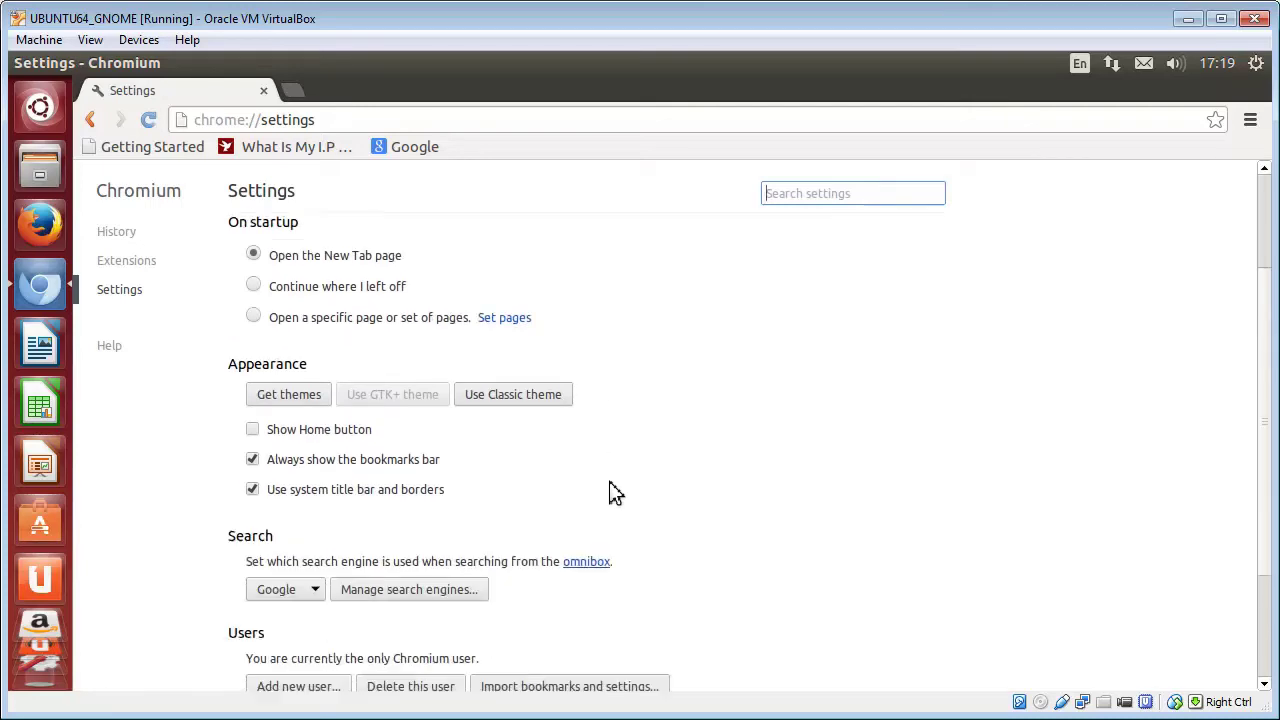
scroll(613, 492, down, 3)
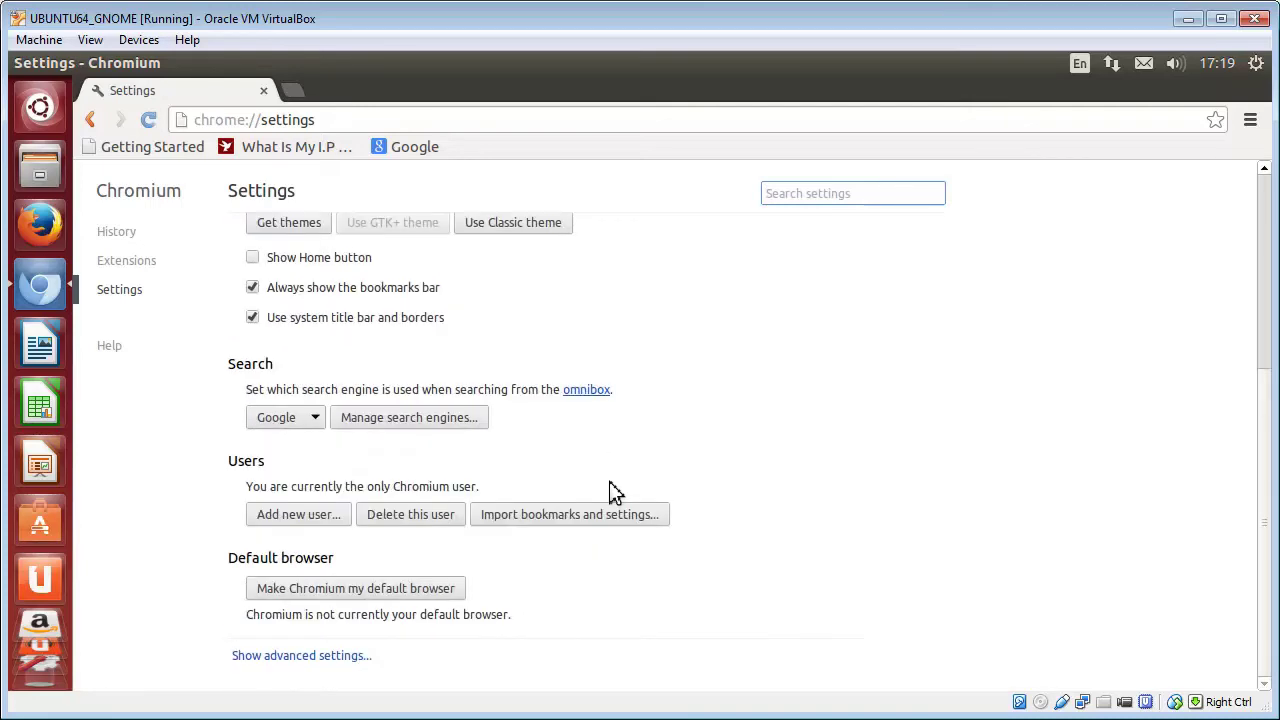
click(350, 658)
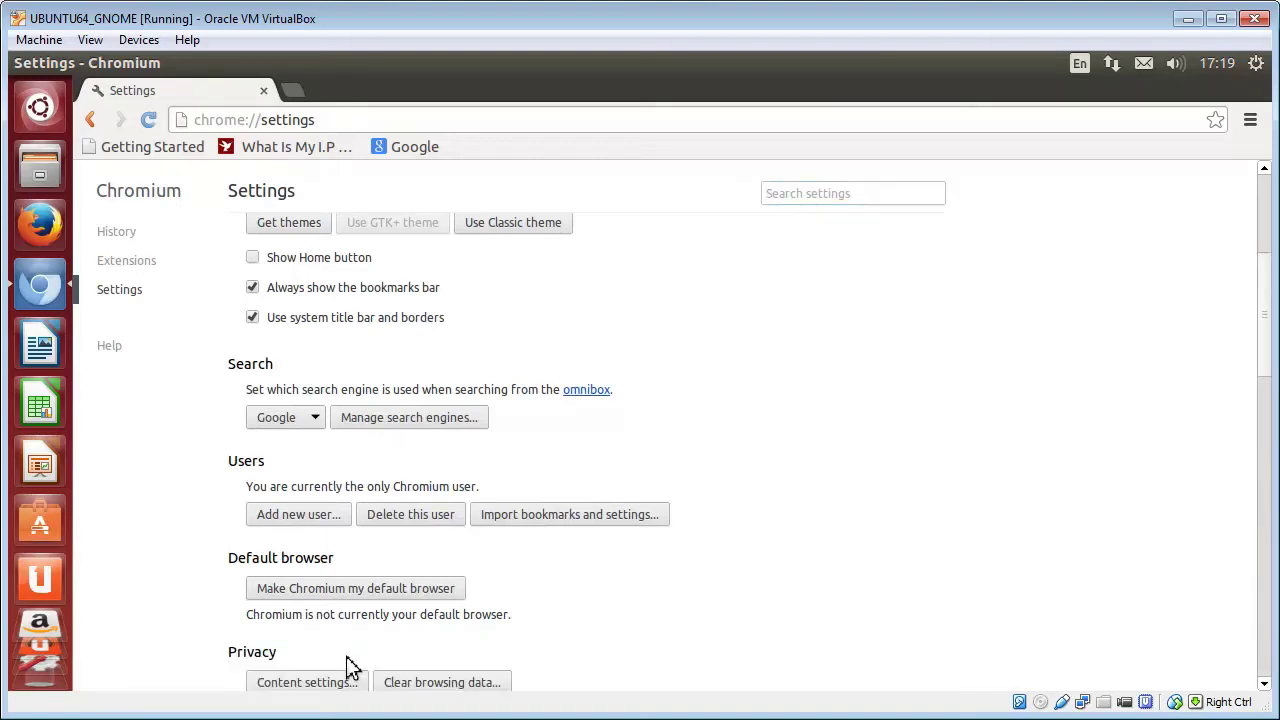
scroll(514, 648, down, 1)
scroll(514, 645, down, 2)
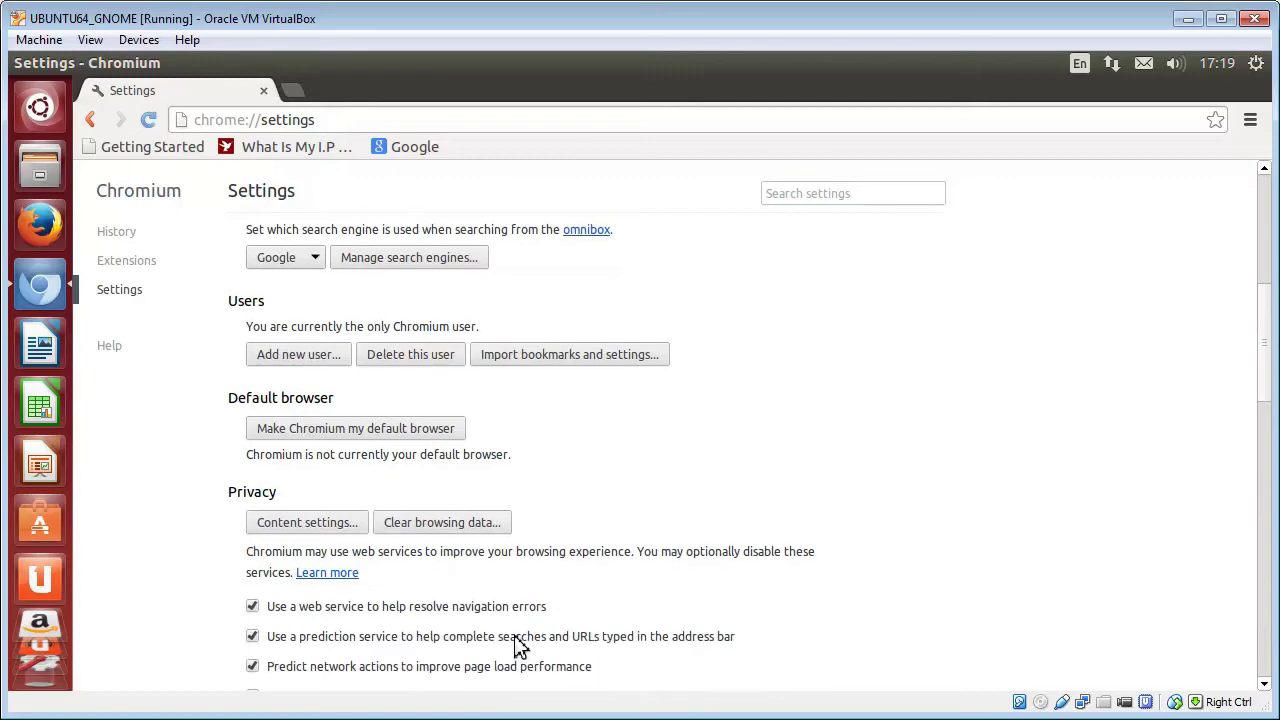
scroll(514, 645, down, 1)
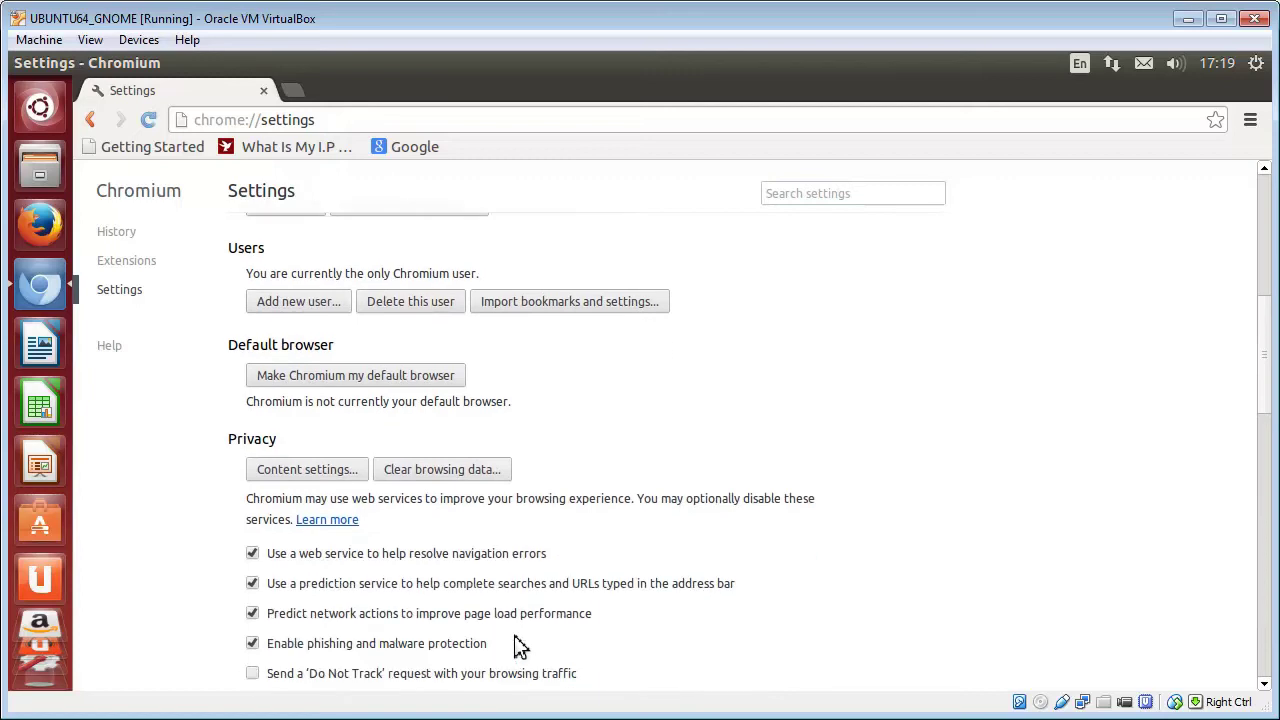
Open Privacy's Content settings and scroll to the JavaScript section, currently allowing all sites.
click(327, 476)
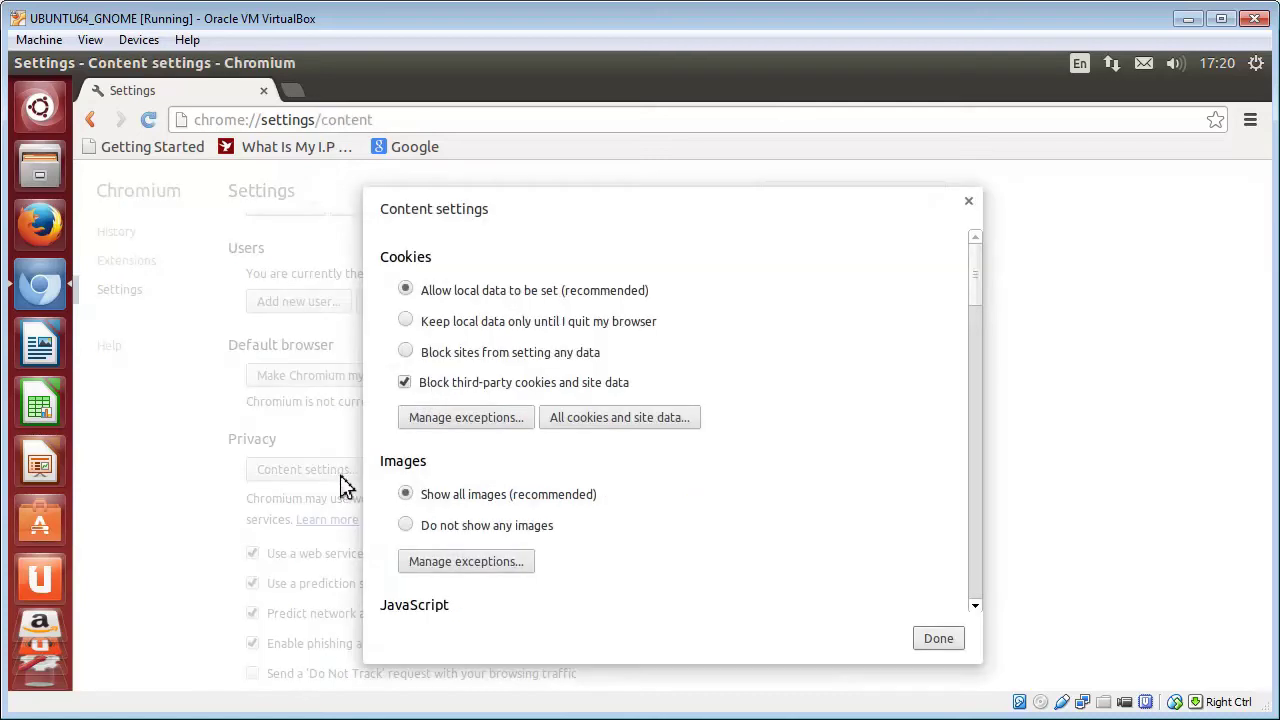
scroll(697, 505, down, 1)
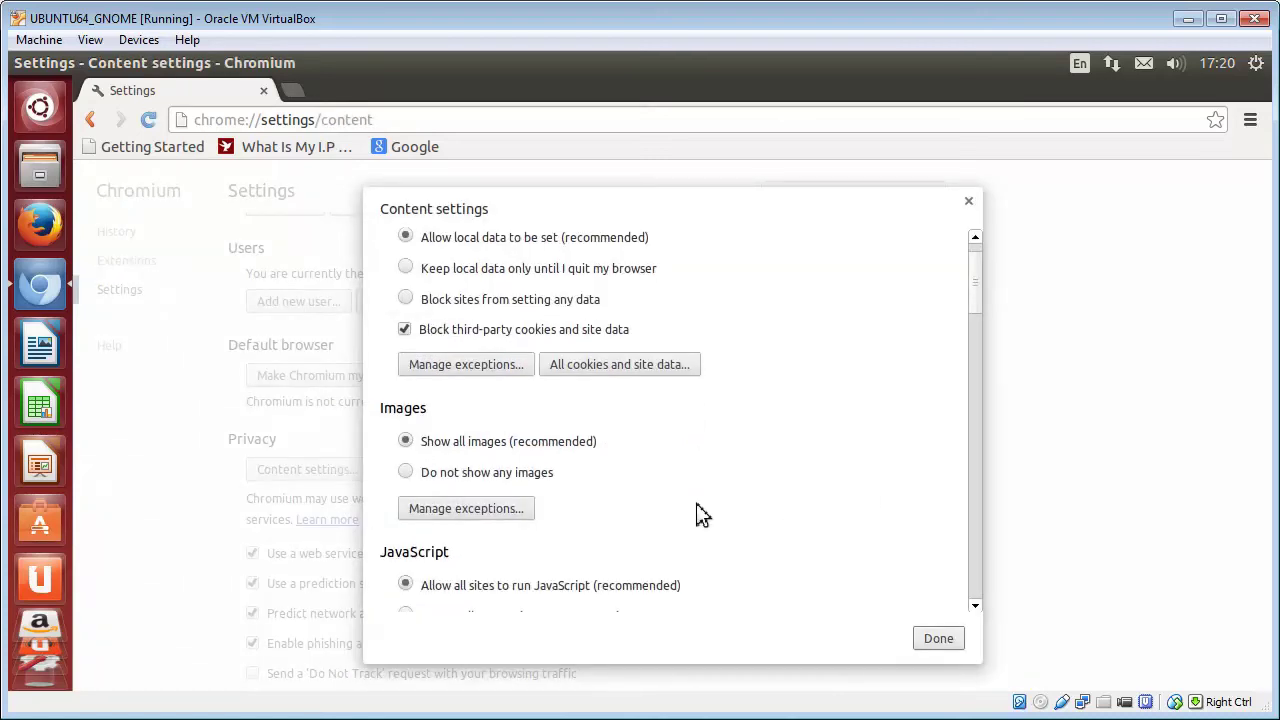
scroll(697, 505, down, 1)
scroll(697, 505, down, 1)
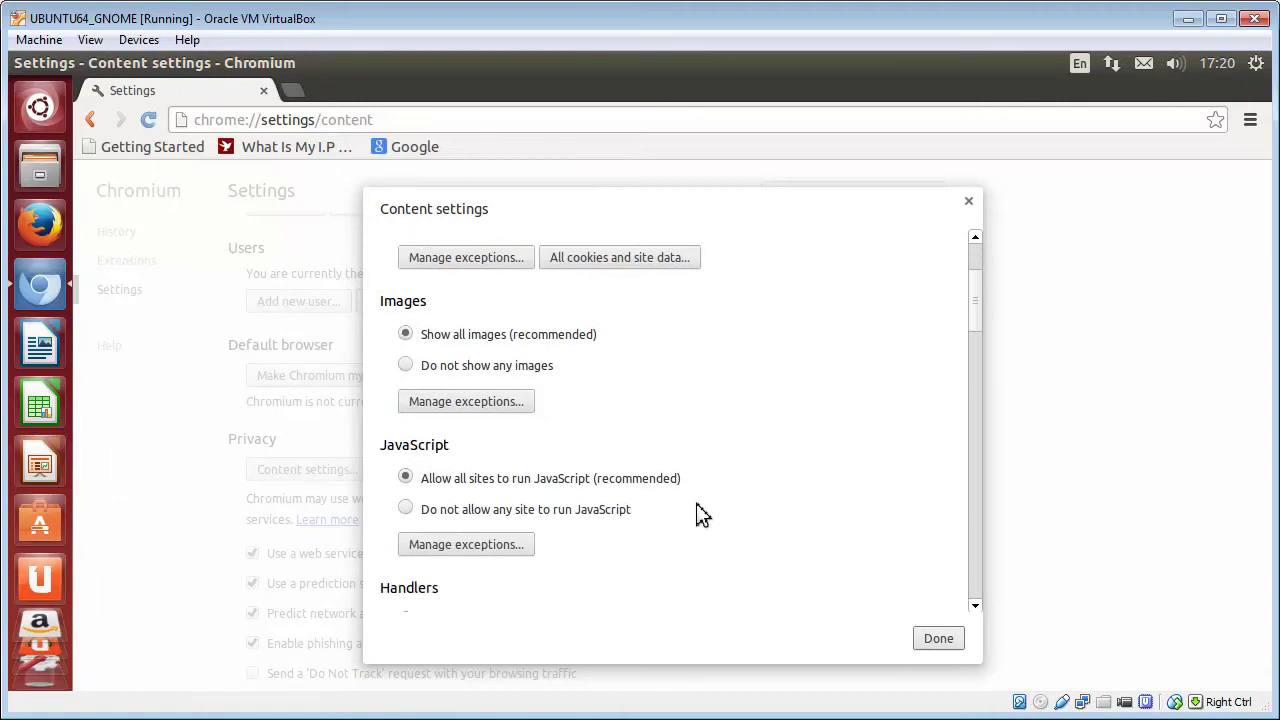
scroll(697, 513, down, 1)
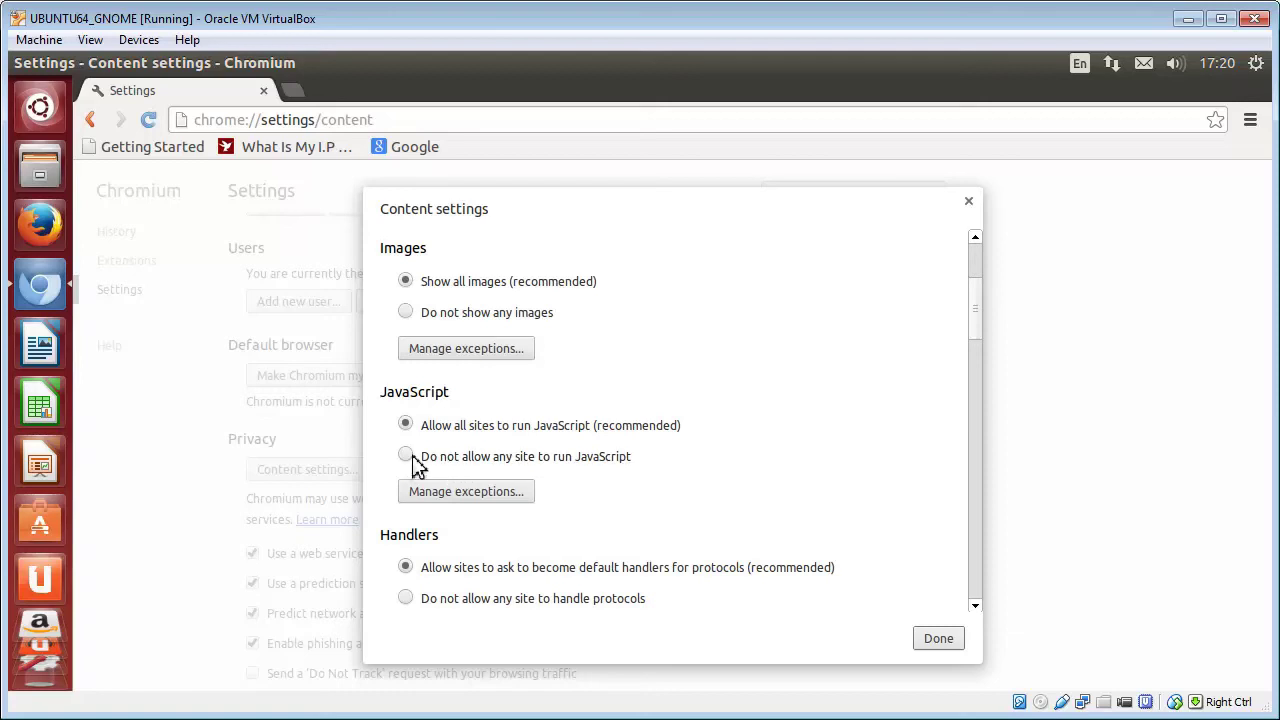
click(407, 458)
click(476, 492)
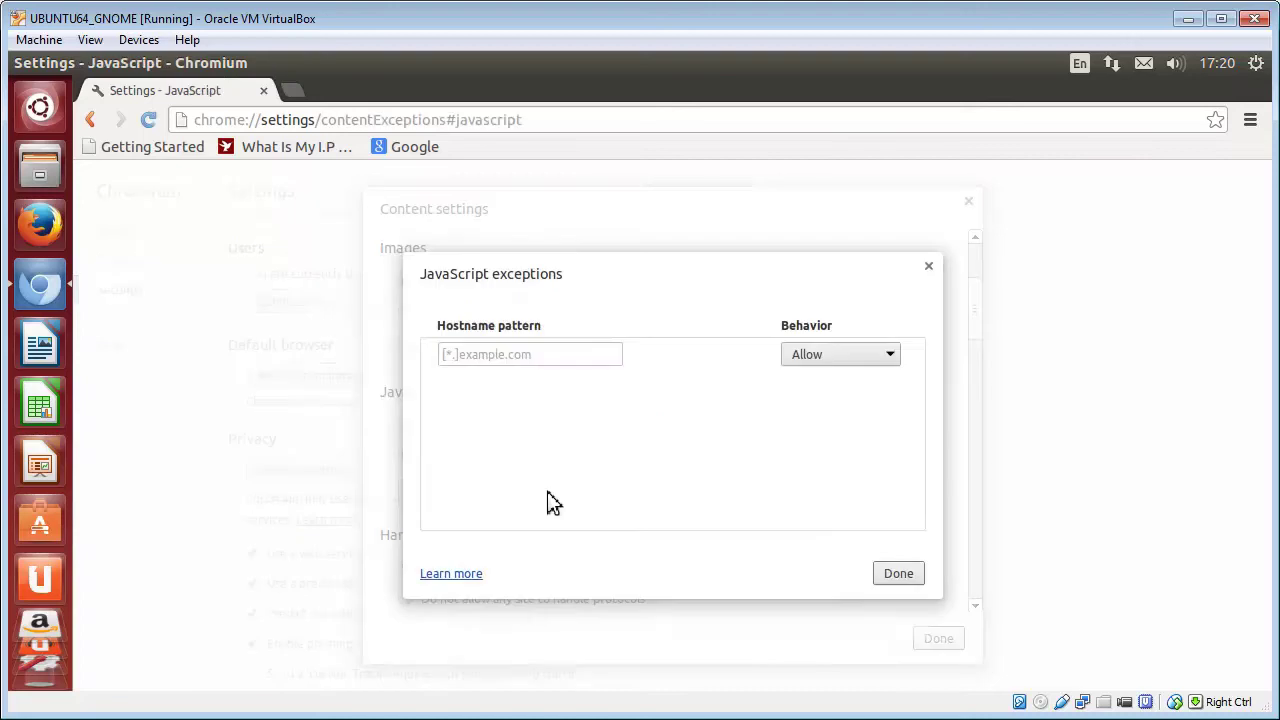
click(893, 356)
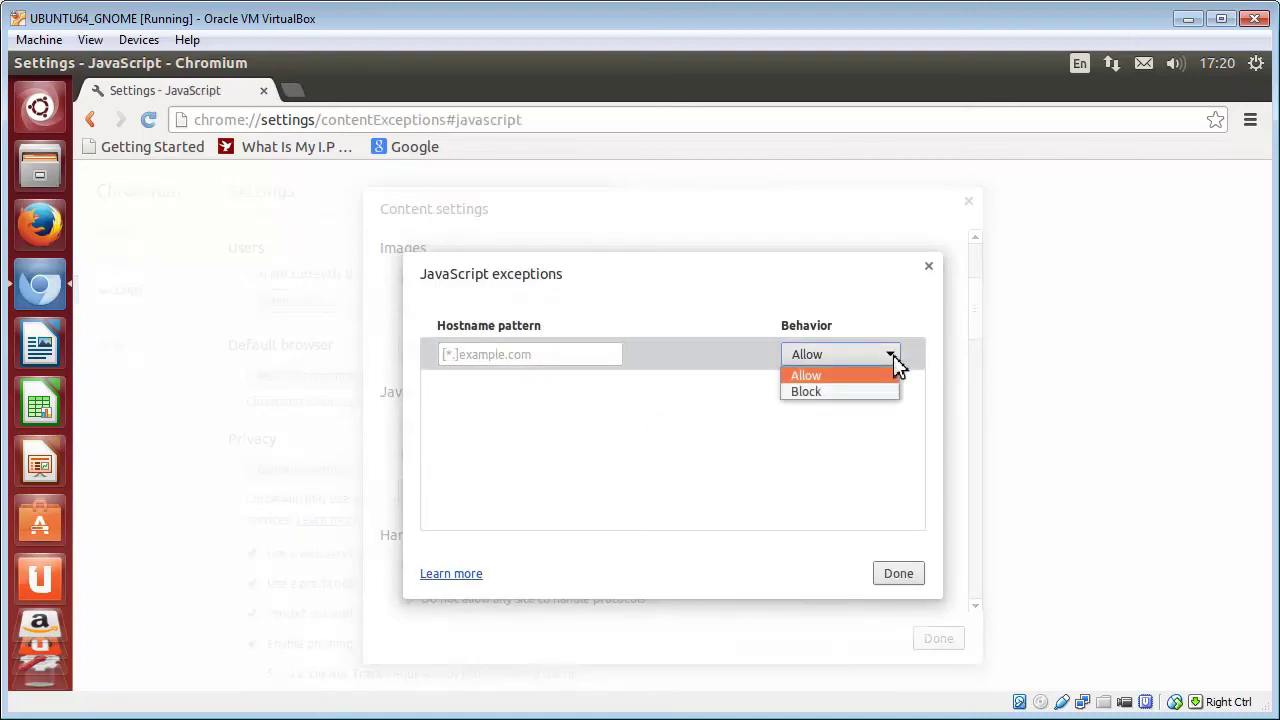
click(900, 576)
click(898, 578)
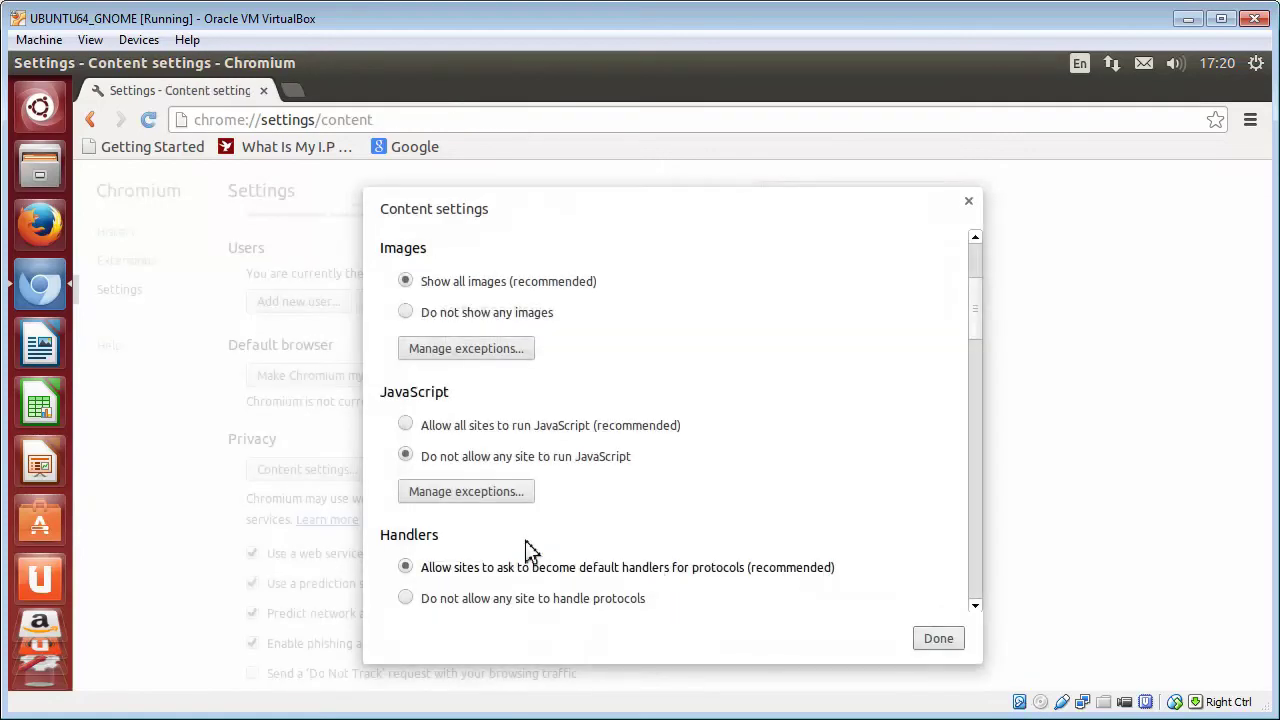
click(489, 428)
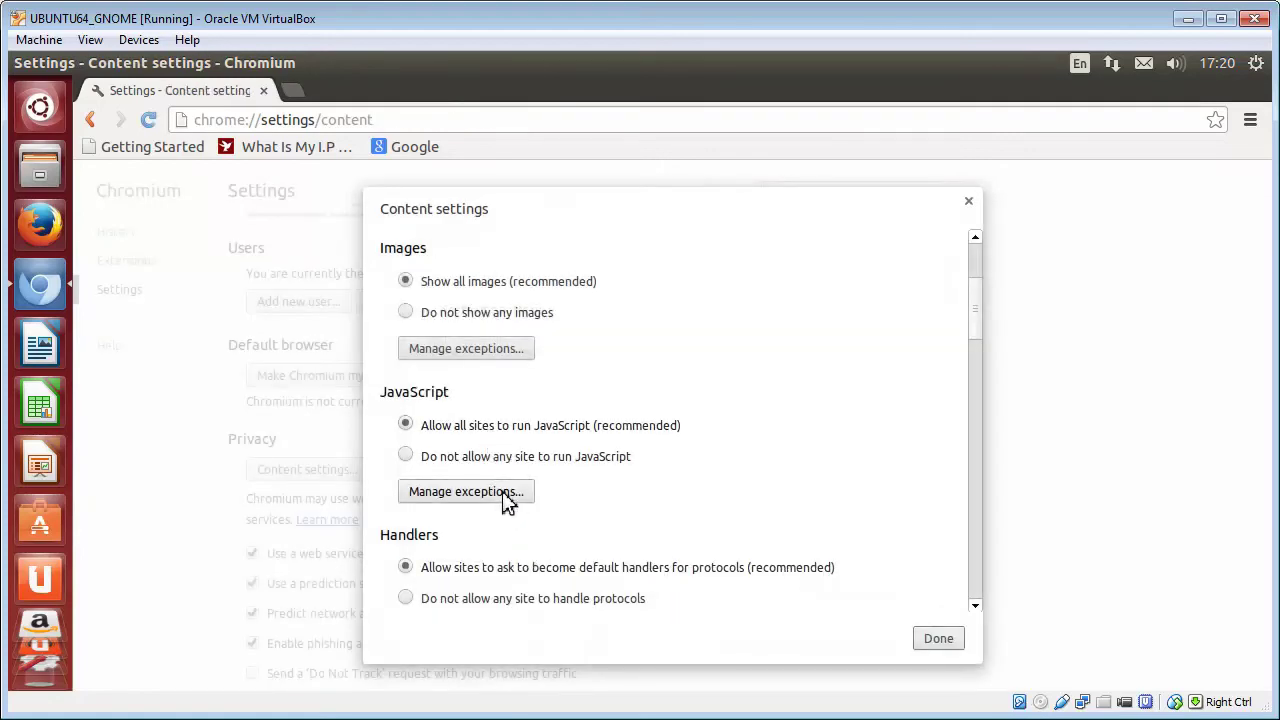
click(504, 491)
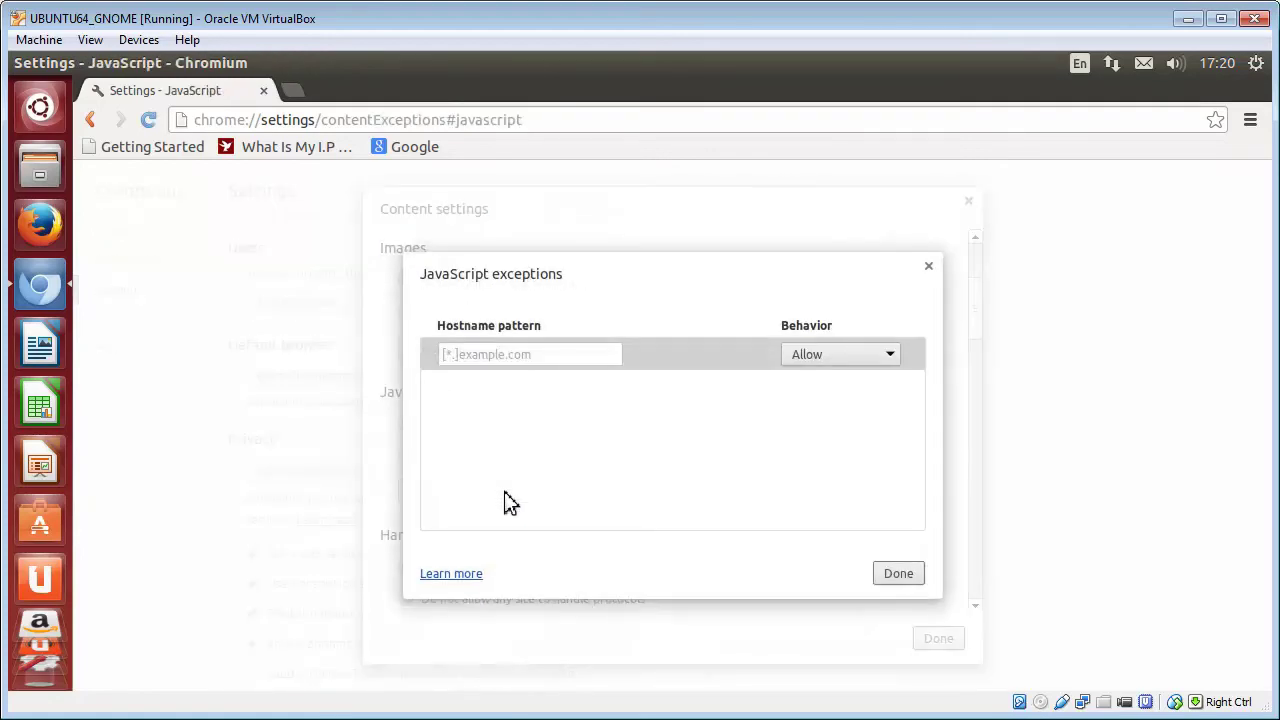
click(893, 355)
click(885, 391)
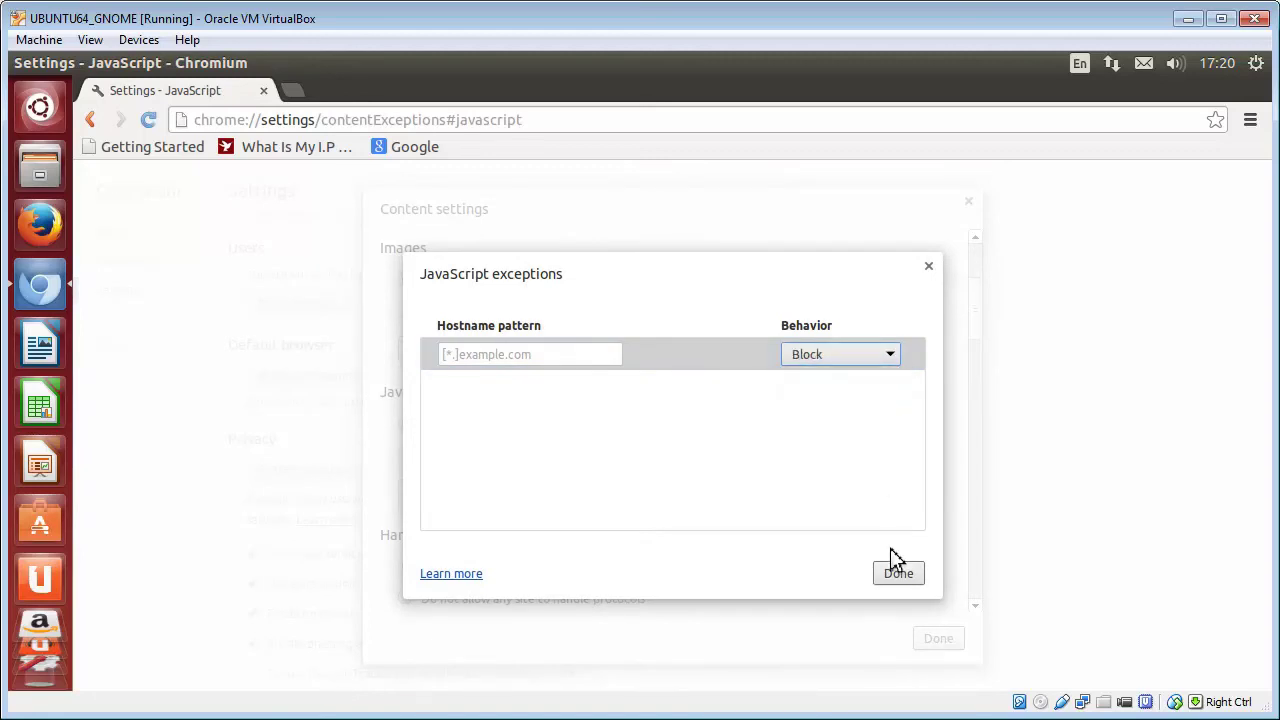
click(896, 577)
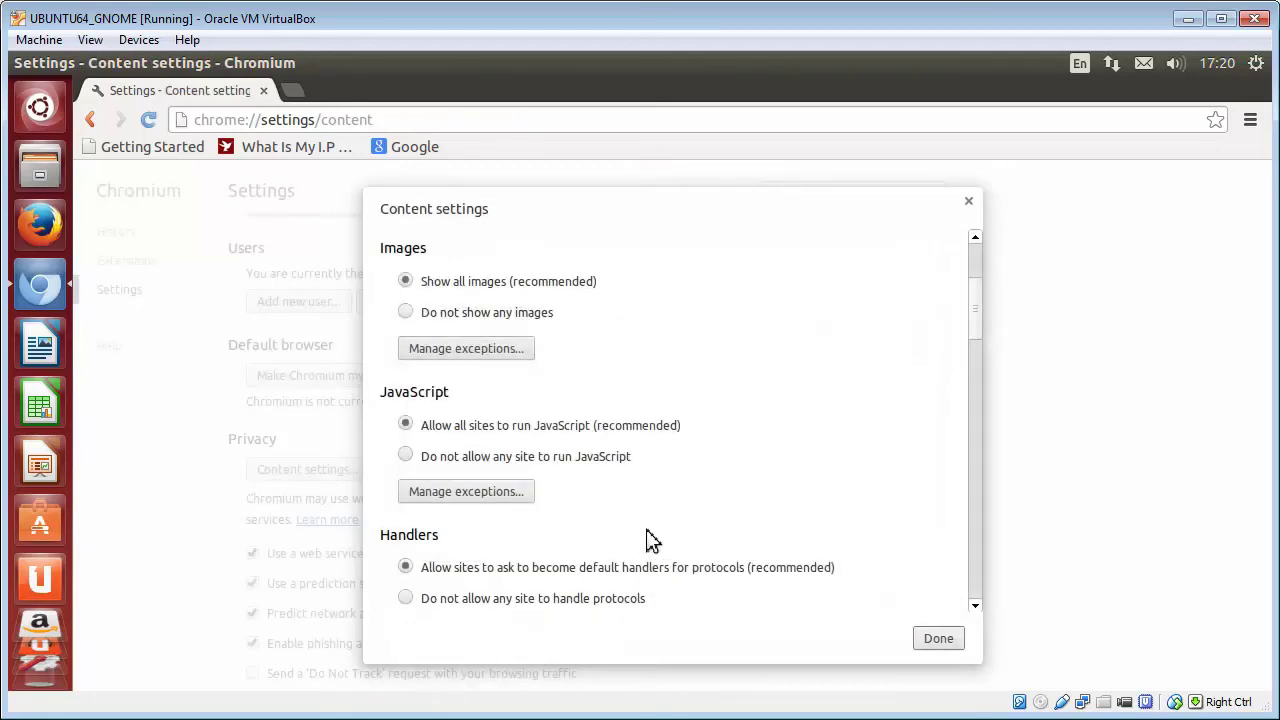
click(529, 467)
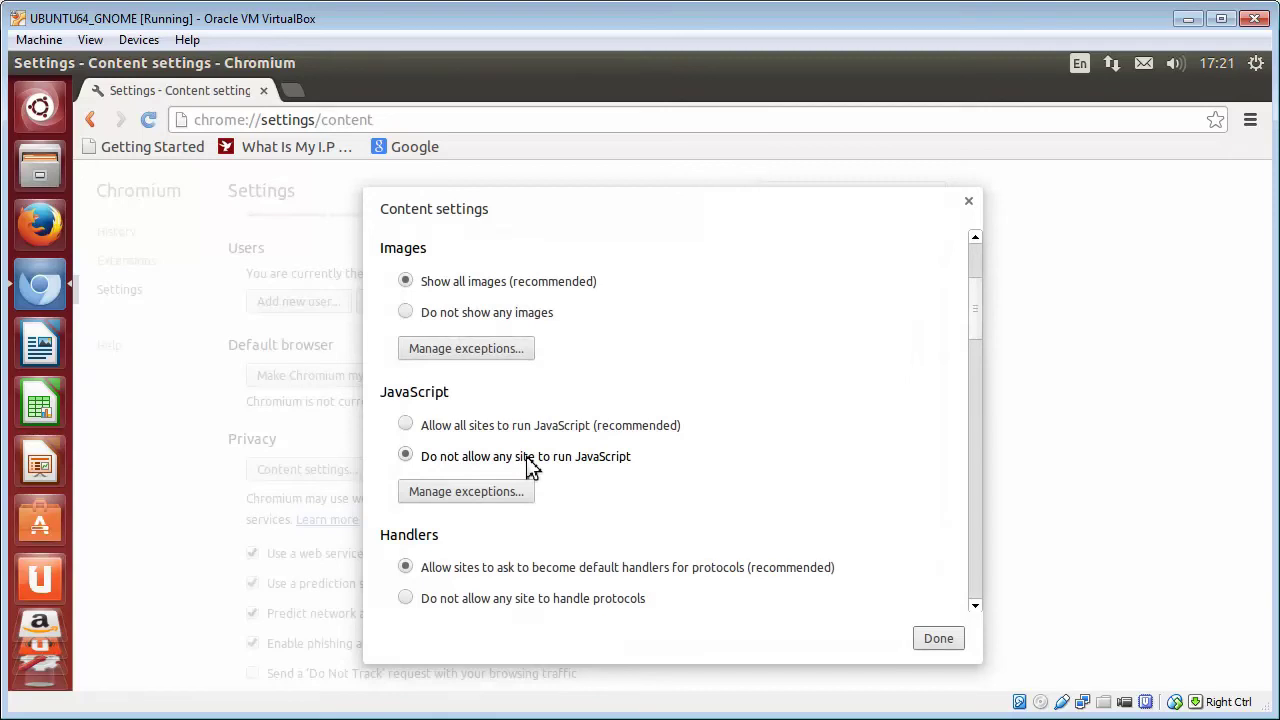
Allow JavaScript on all sites and add a *.website.com exception with behavior Block.
click(515, 426)
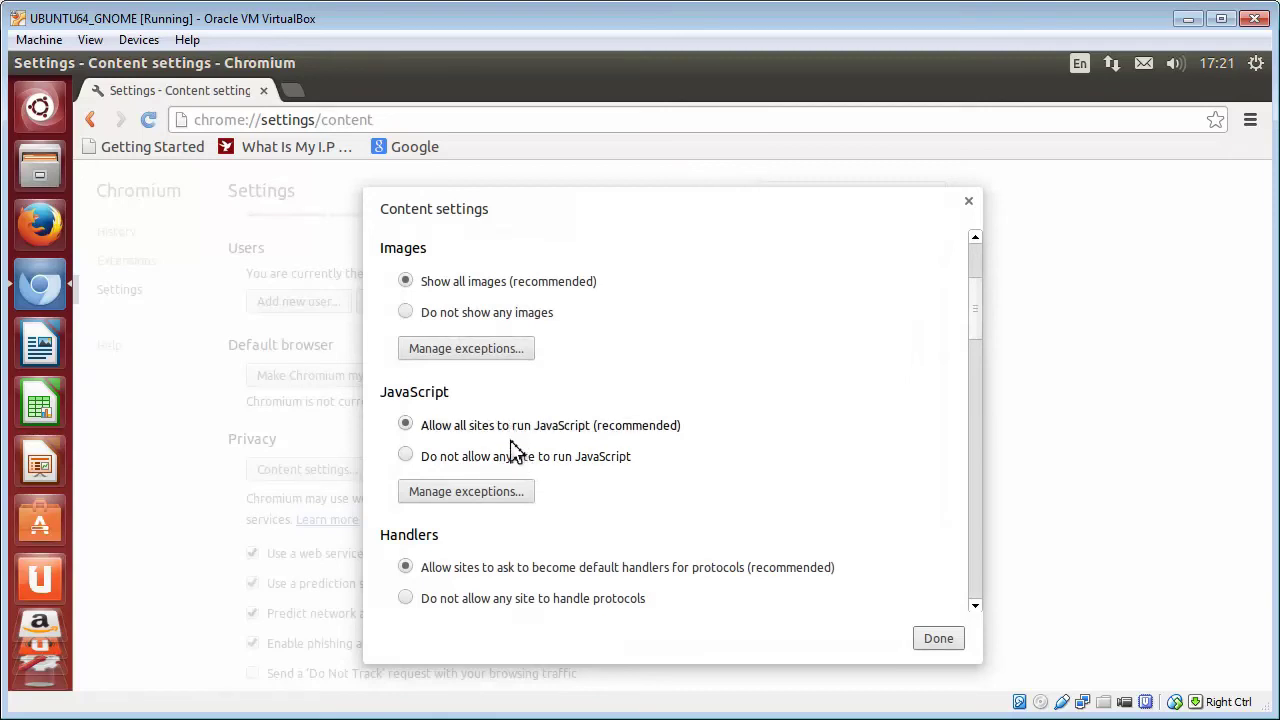
click(515, 493)
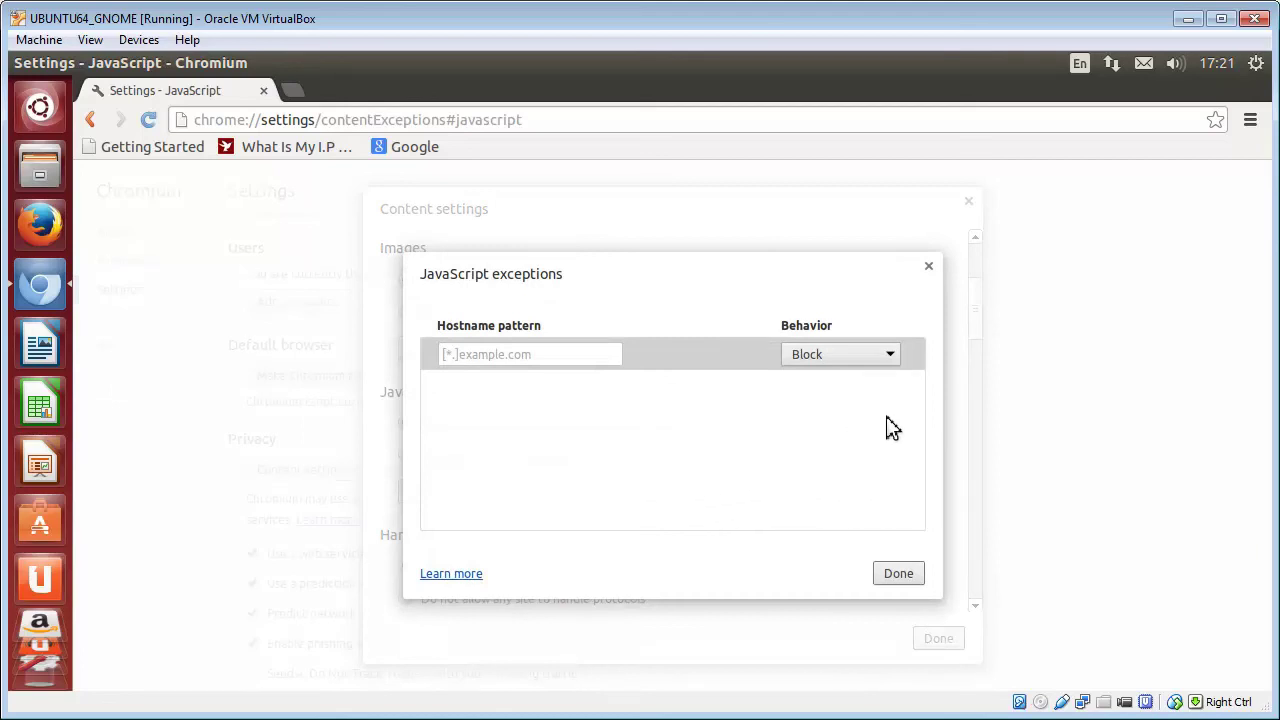
click(520, 357)
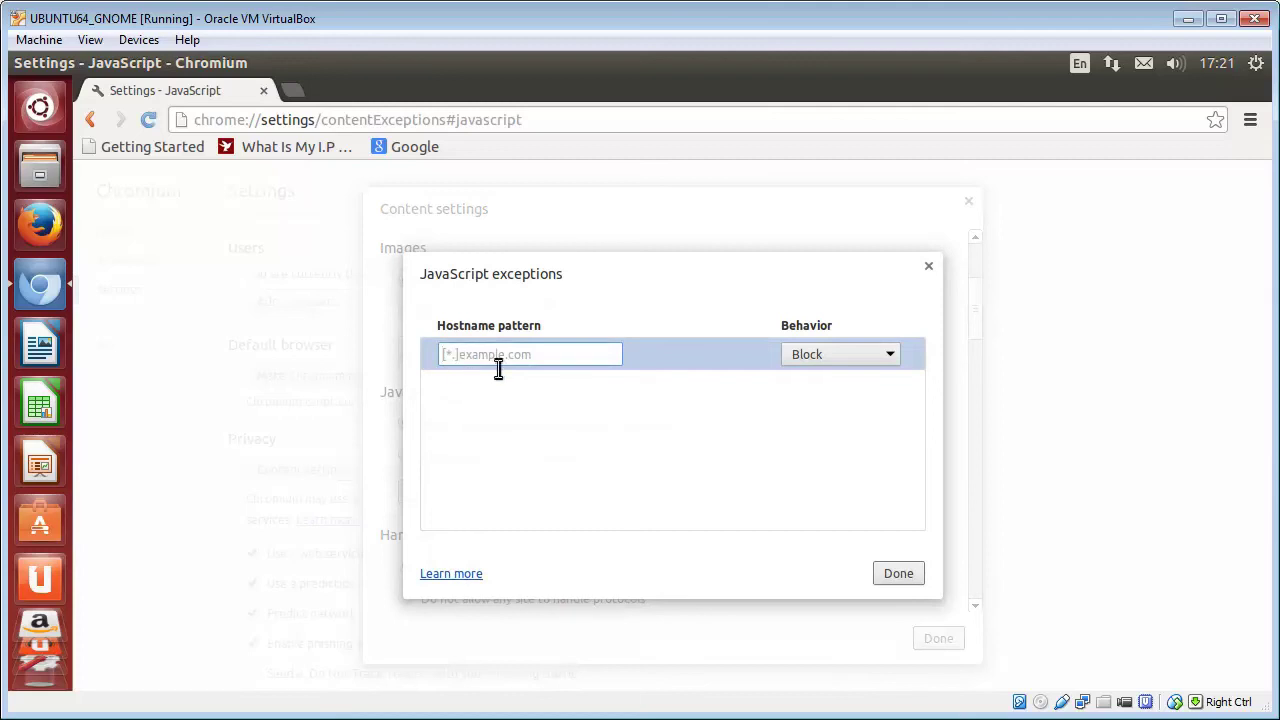
text(*)
key(BackSpace)
text(*)
text(.)
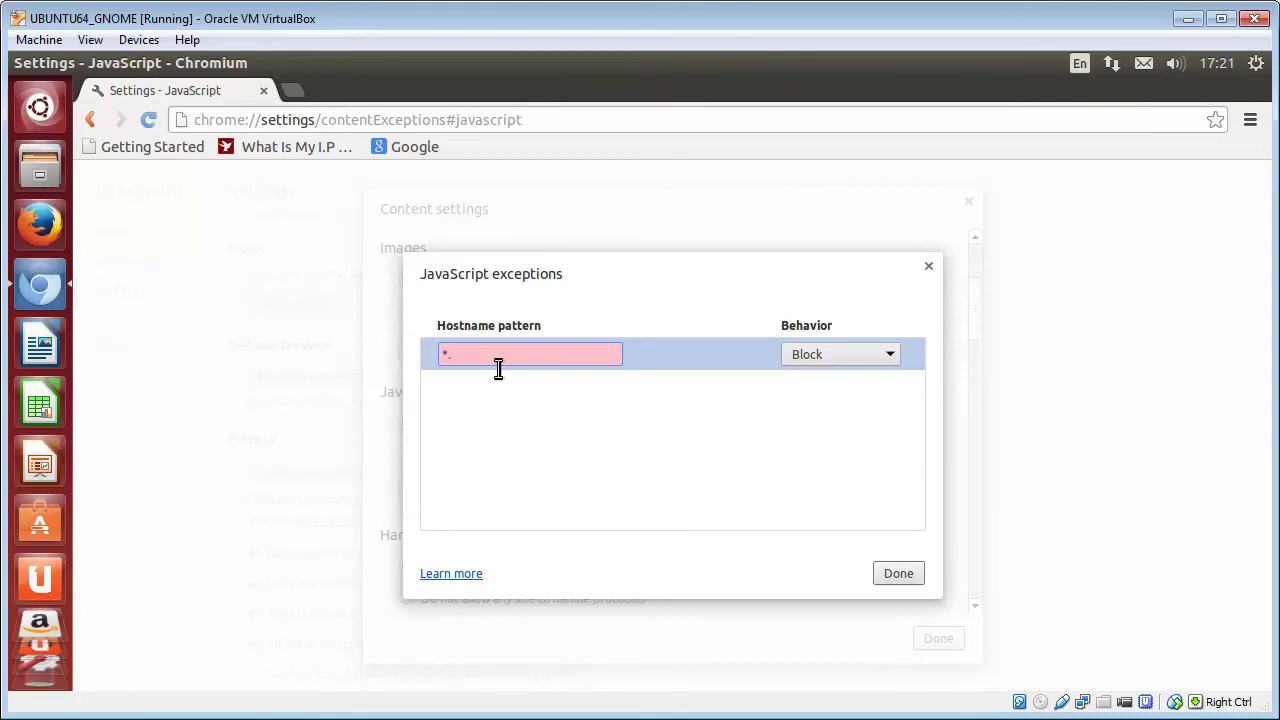
text(website.com)
click(893, 355)
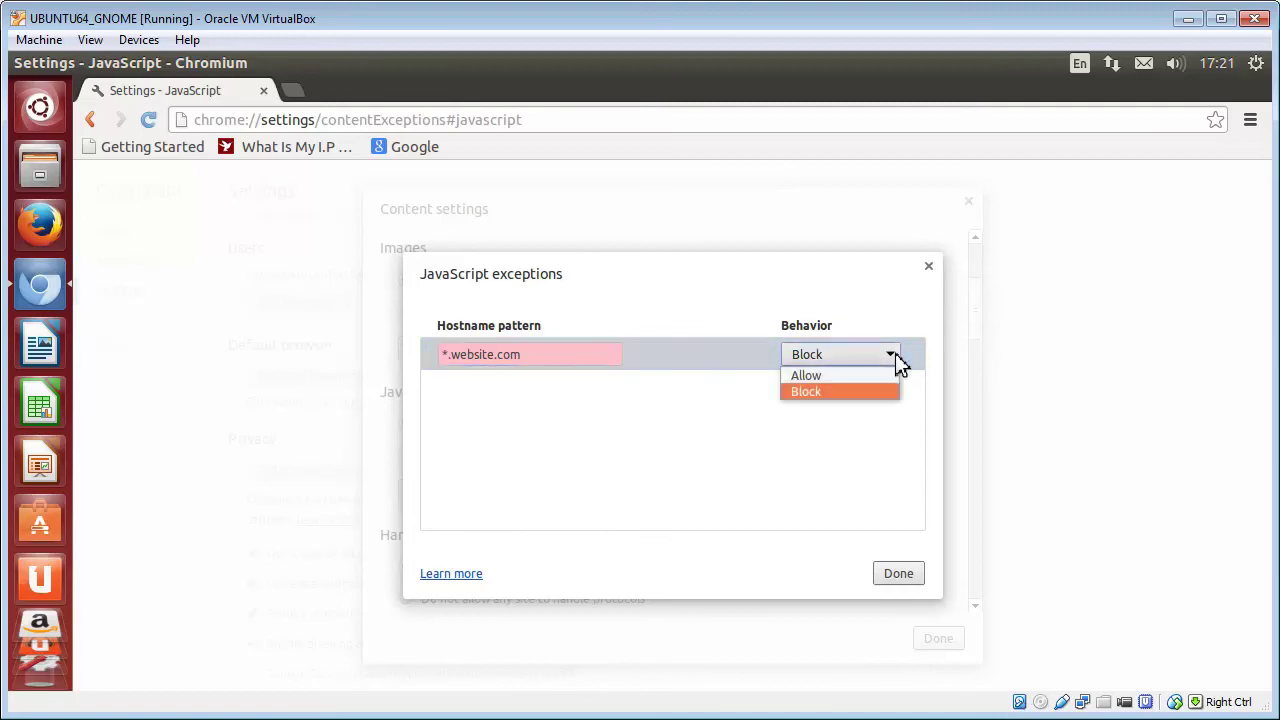
click(912, 585)
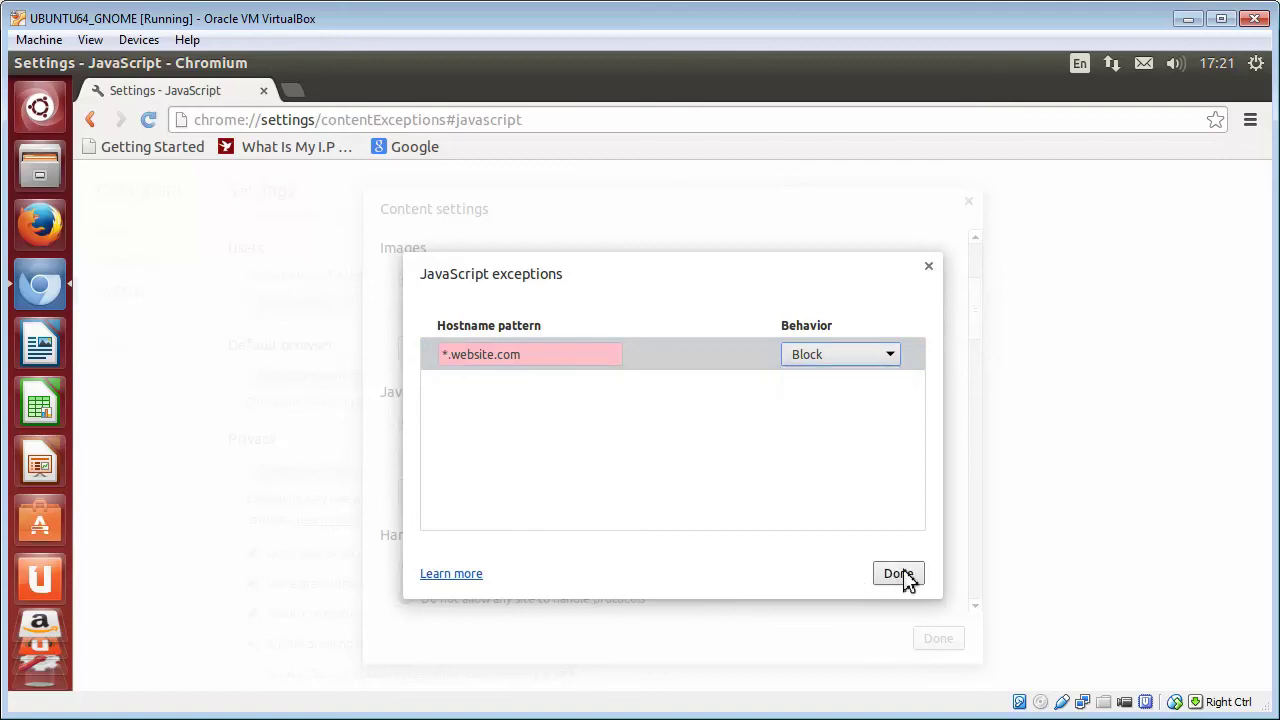
Set JavaScript to 'Do not allow any site' and close the exceptions list and Content settings.
click(904, 580)
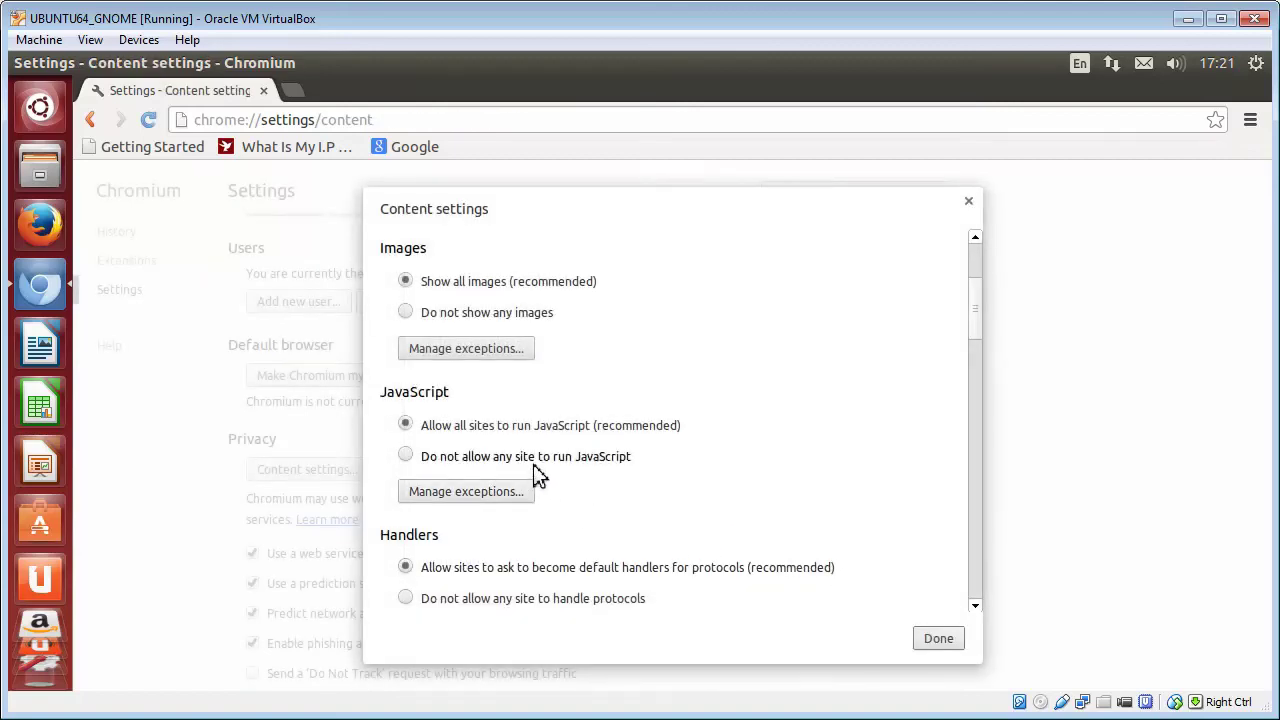
click(535, 462)
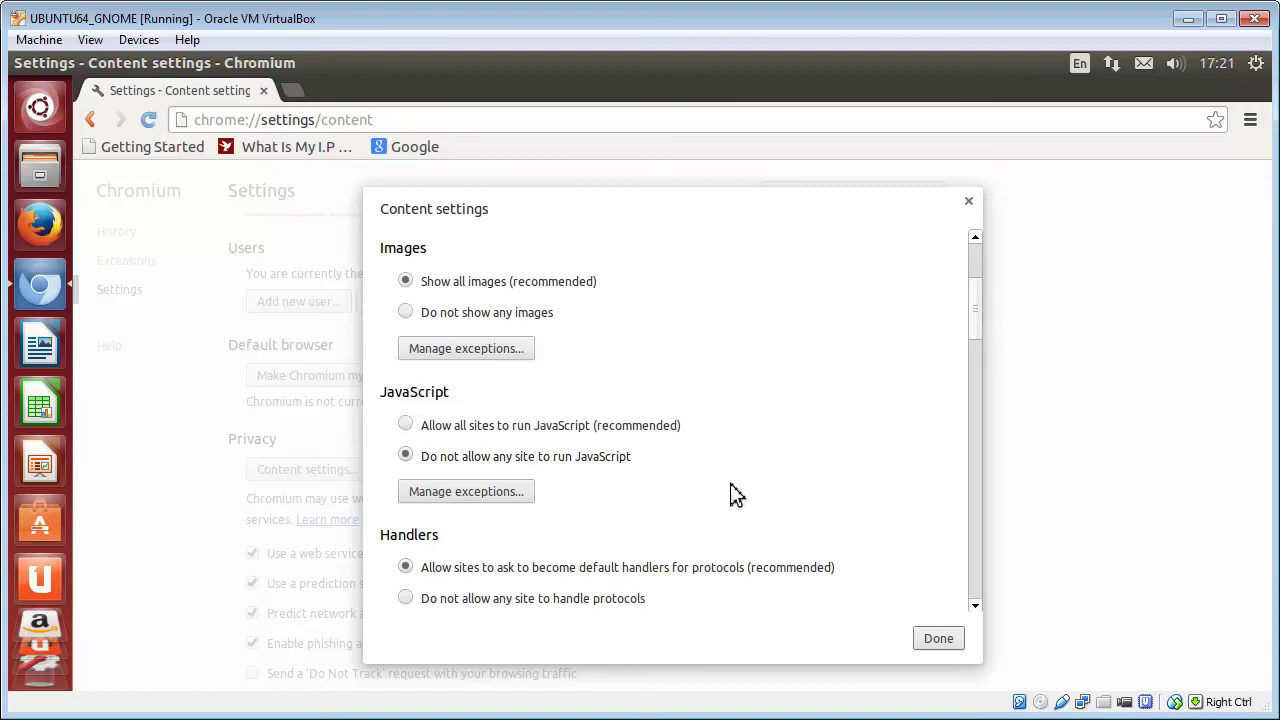
click(940, 640)
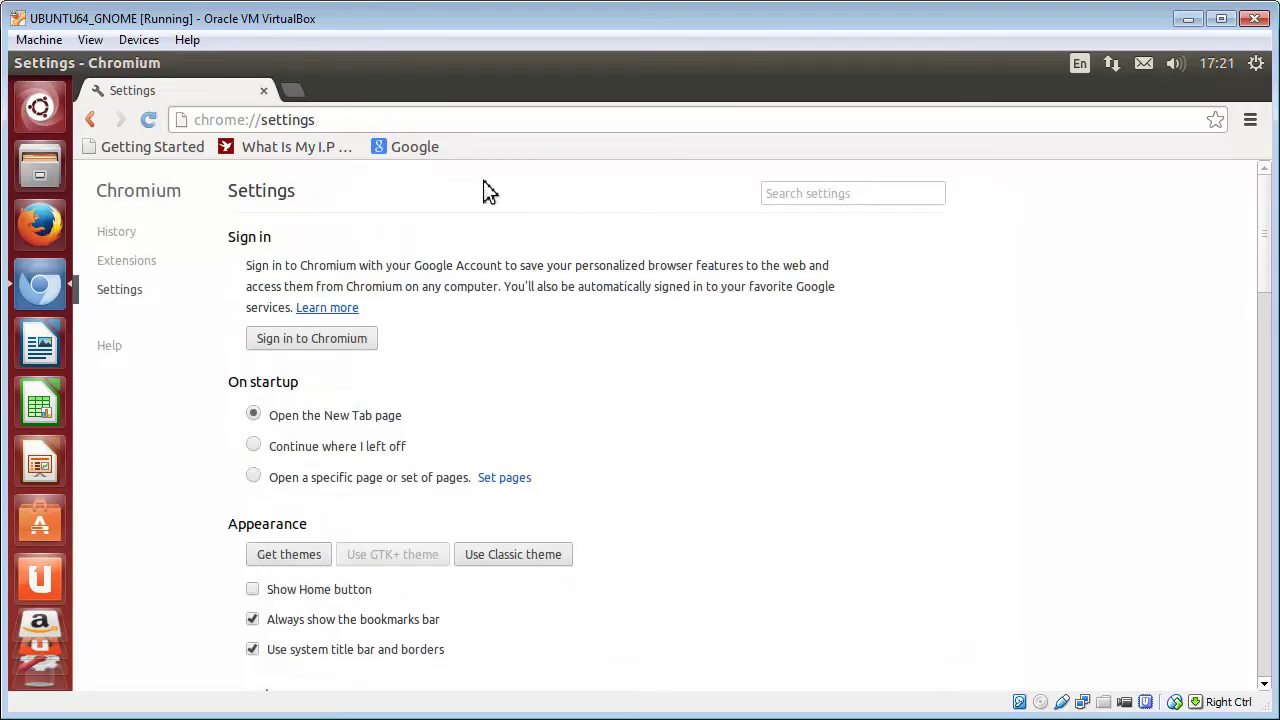
Load the What Is My I.P bookmark in a new tab and highlight 'JavaScript status: Disabled'.
click(307, 96)
click(321, 160)
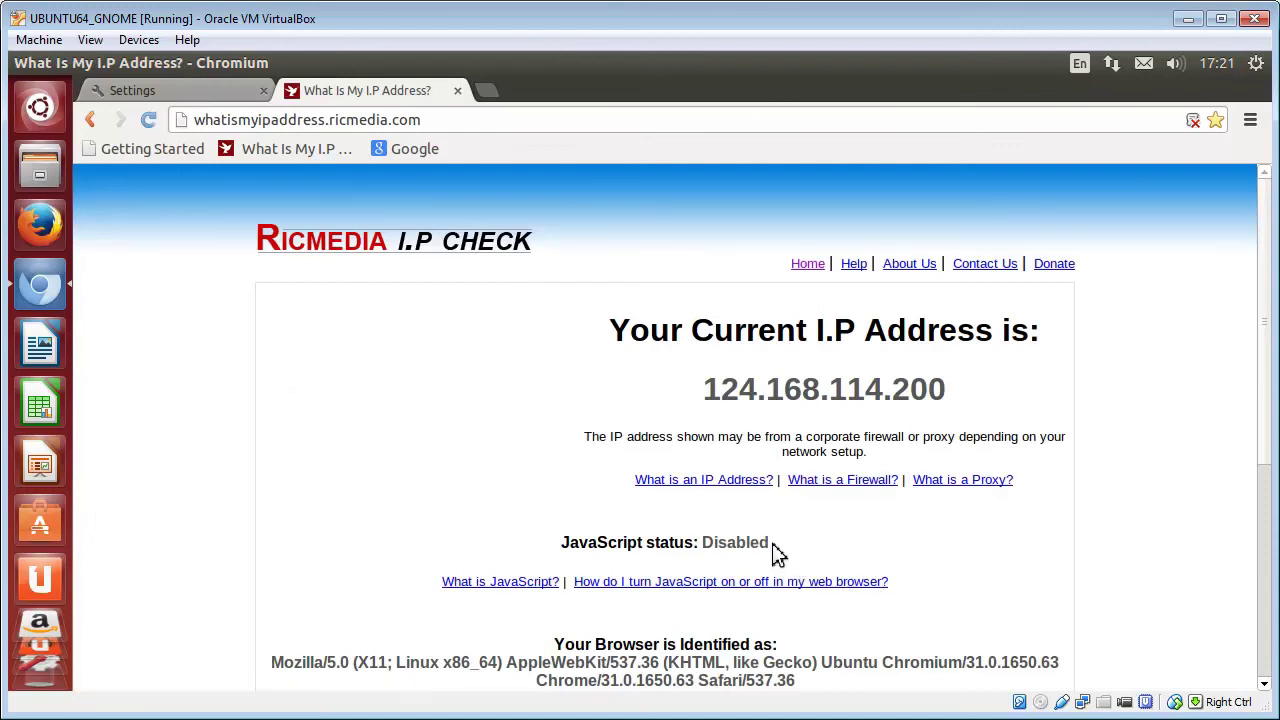
drag(772, 543, 562, 543)
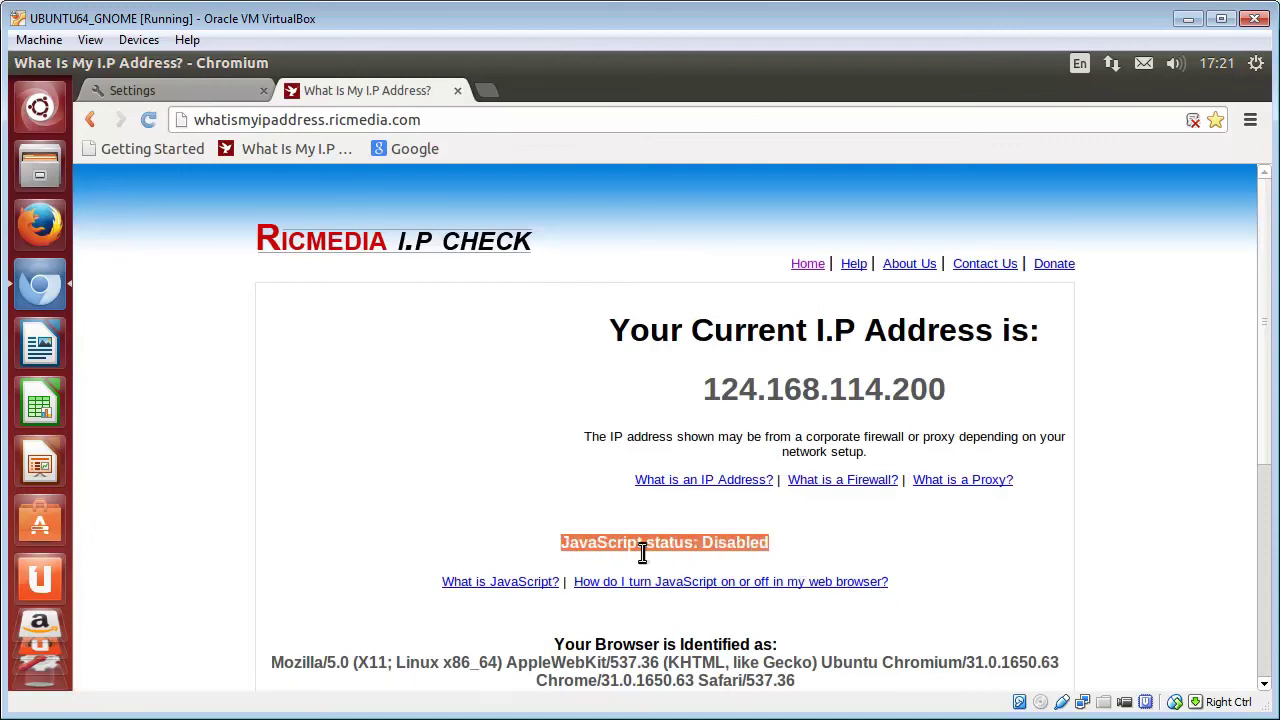
Re-allow JavaScript for all sites in Content settings, then go back to the IP-check tab.
click(219, 89)
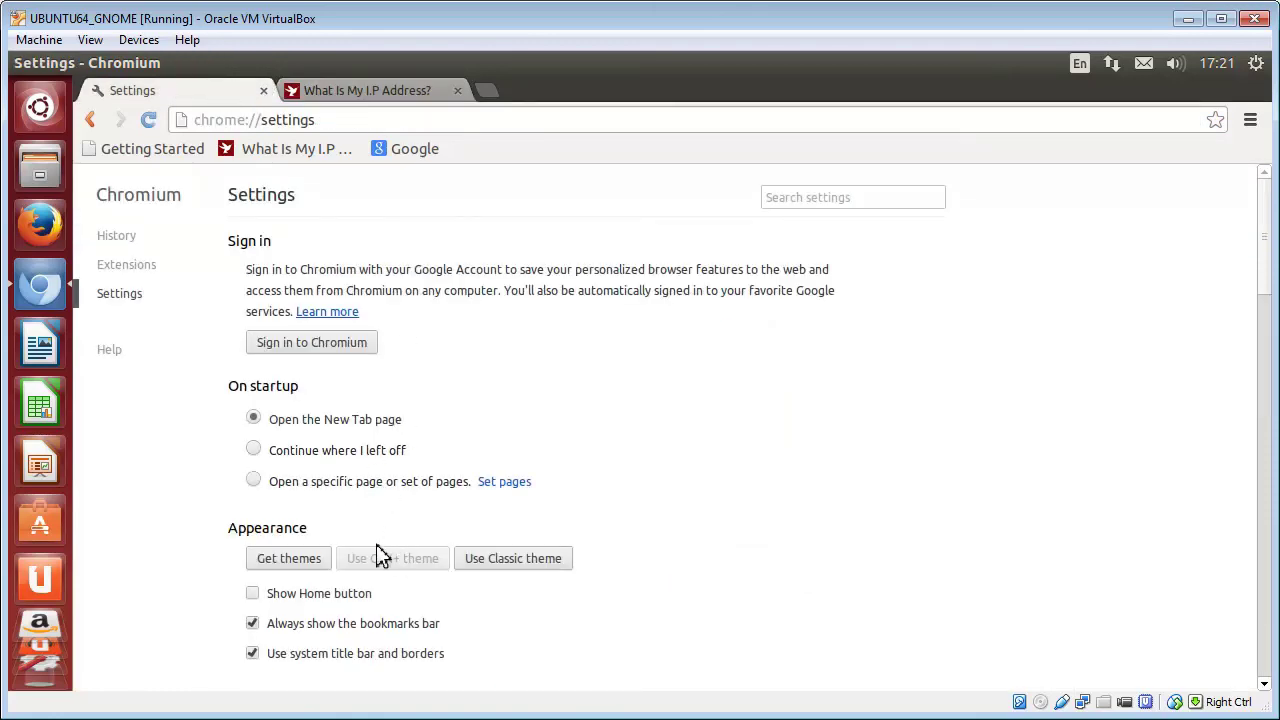
scroll(309, 533, down, 1)
scroll(377, 647, down, 3)
scroll(377, 645, down, 1)
scroll(378, 645, down, 2)
scroll(378, 645, down, 2)
scroll(378, 645, down, 2)
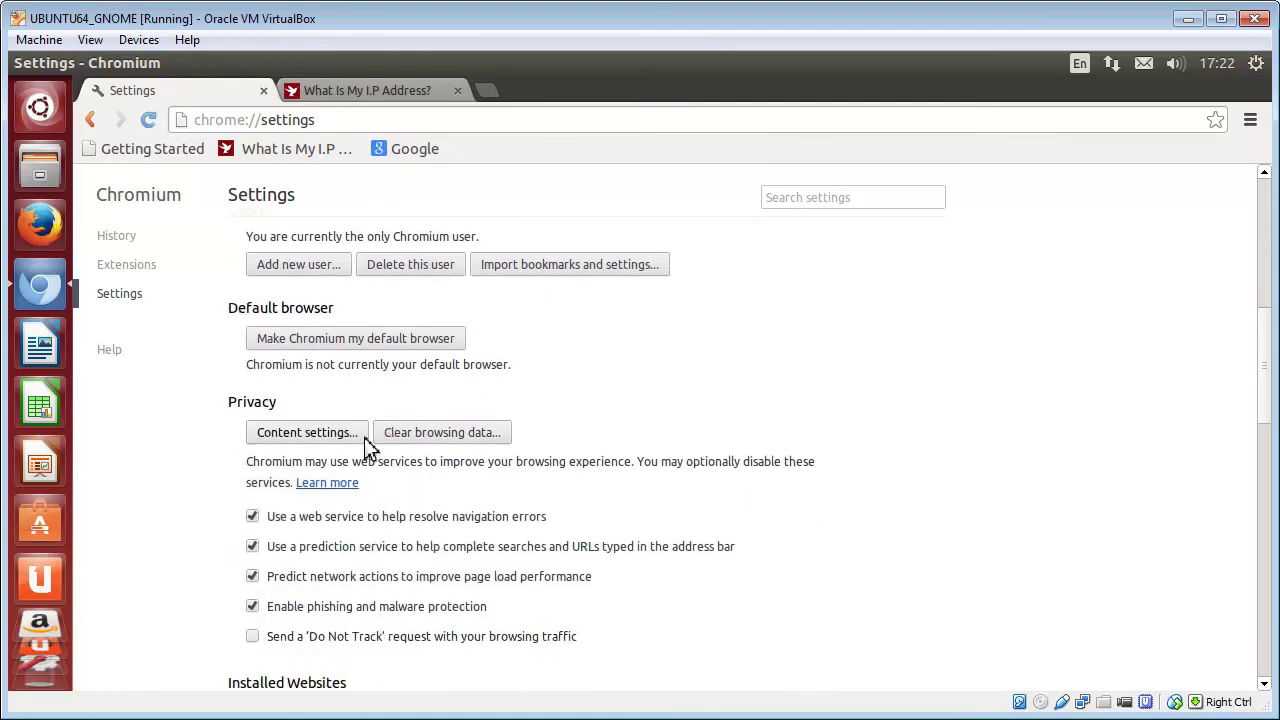
click(343, 440)
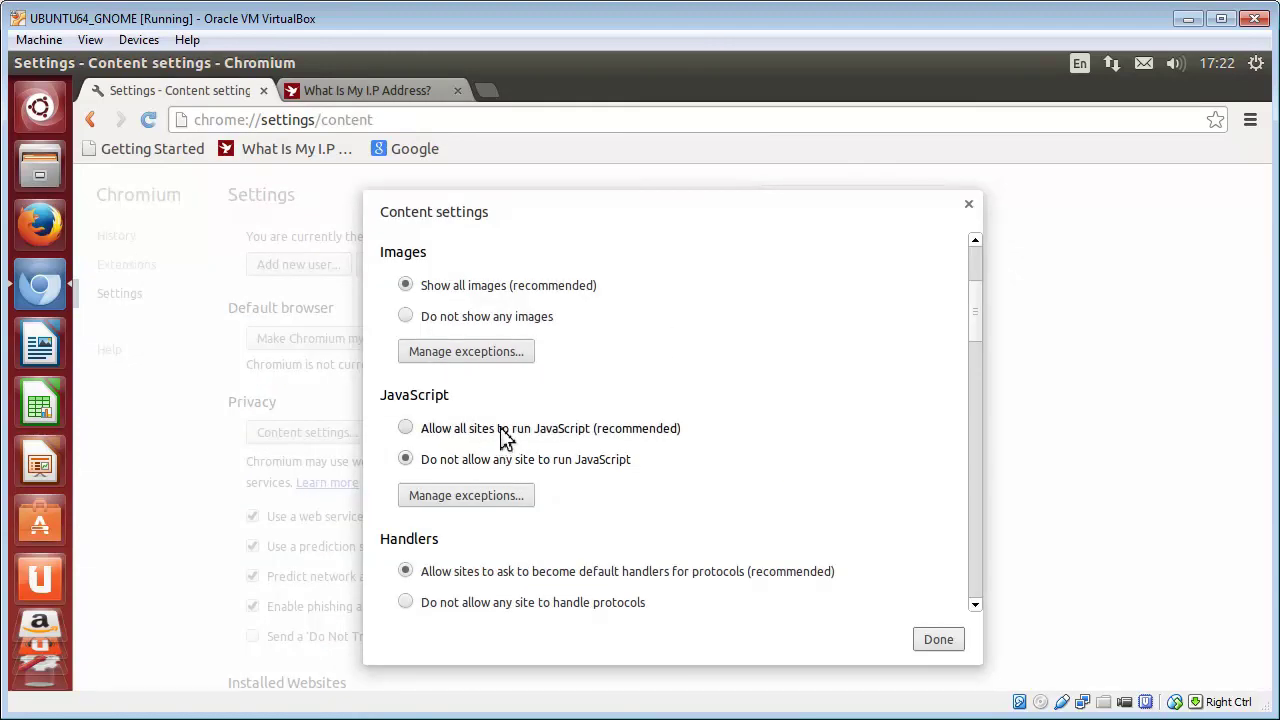
click(958, 640)
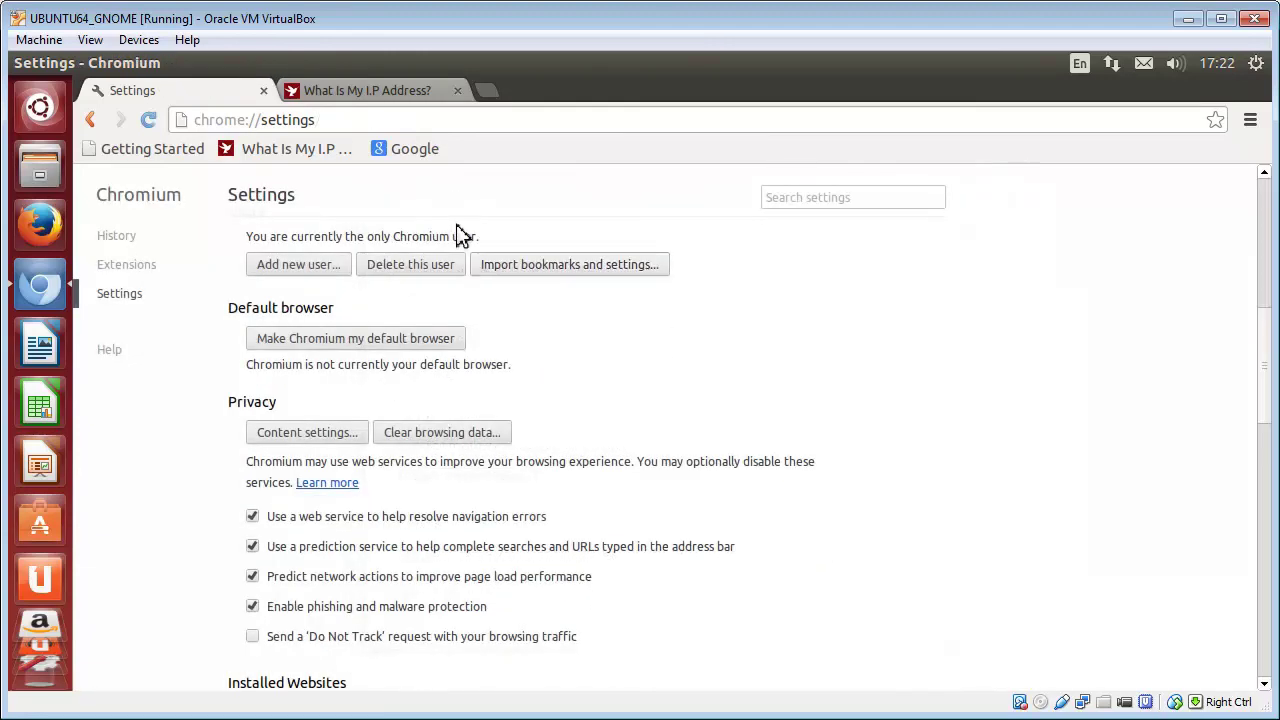
click(410, 95)
Reload the IP-check page, confirm 'JavaScript status: Enabled', and close that tab.
click(148, 119)
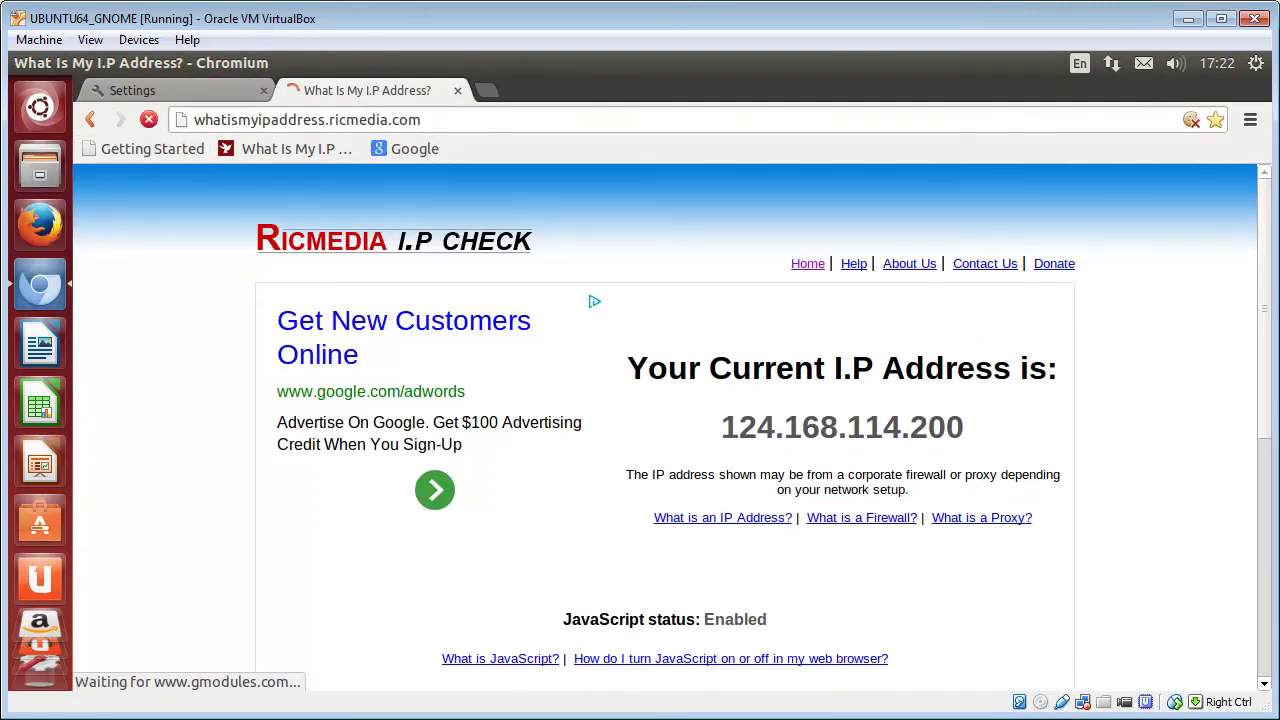
drag(773, 621, 560, 621)
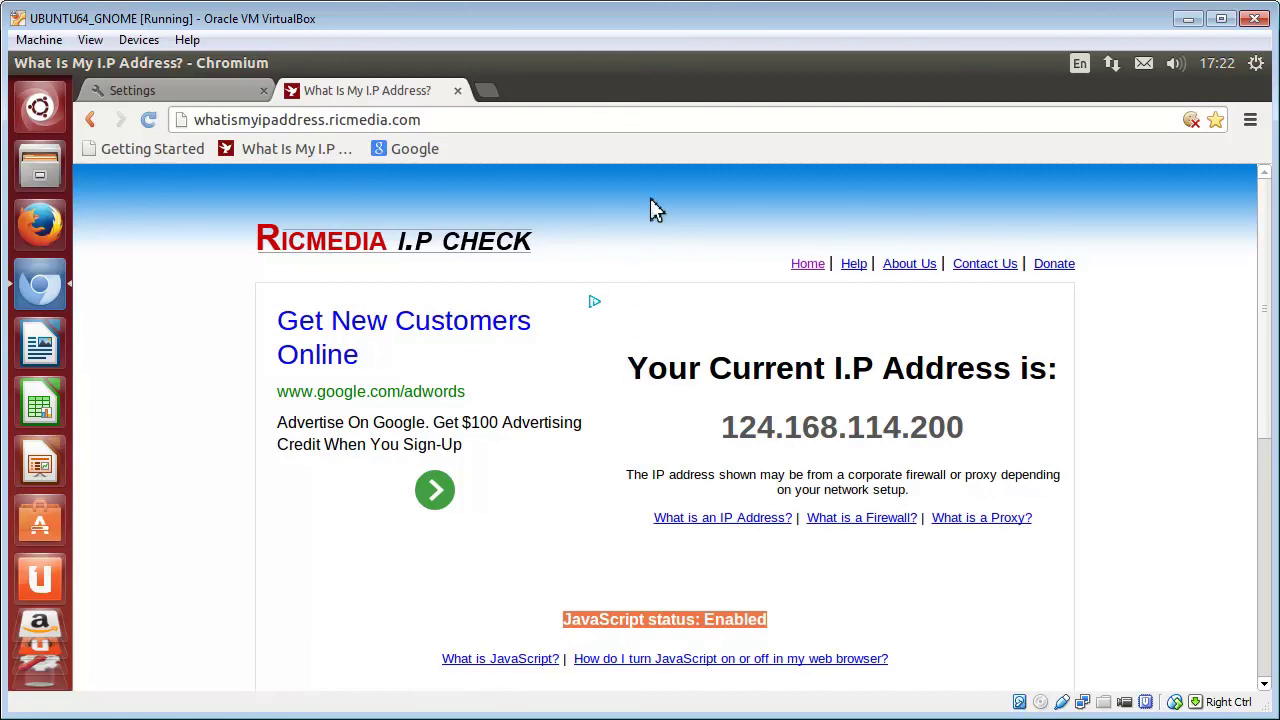
click(458, 91)
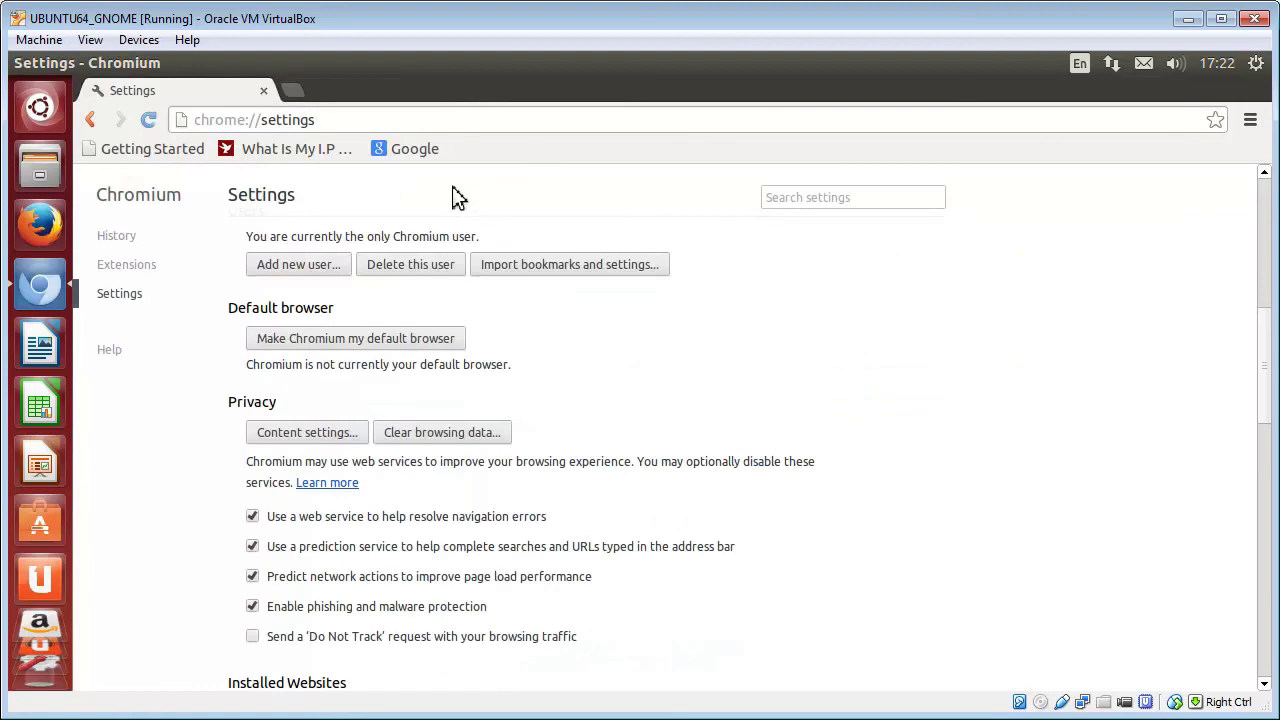